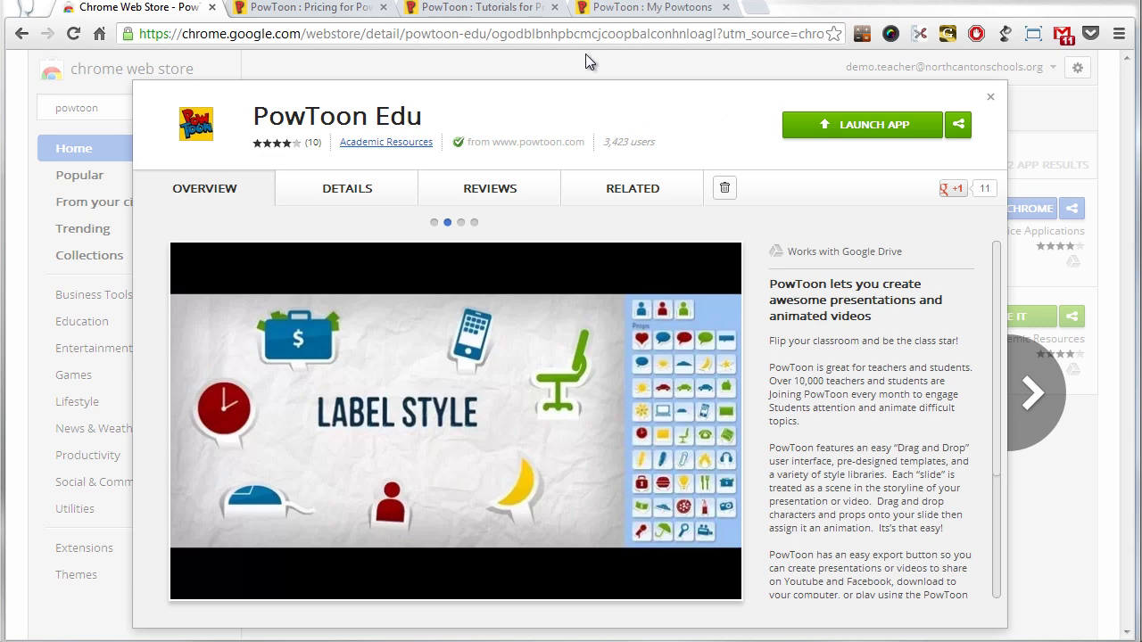
Open a new Chrome tab and launch the PowToon Edu app from the apps page.
{"action": "left_click", "coordinate": [763, 9]}
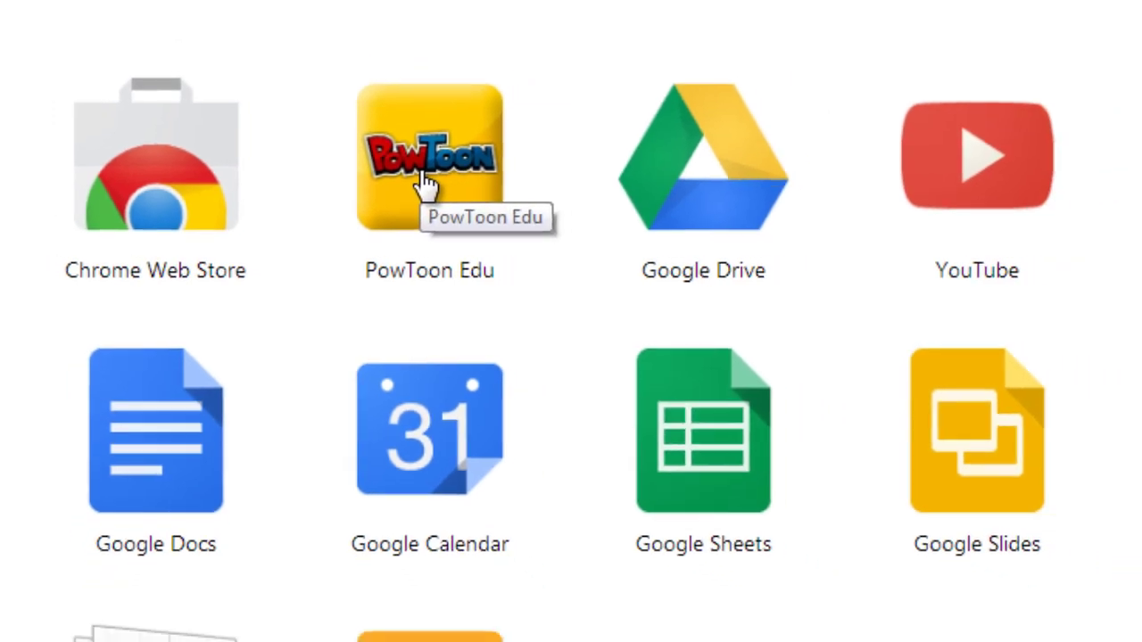
{"action": "left_click", "coordinate": [460, 168]}
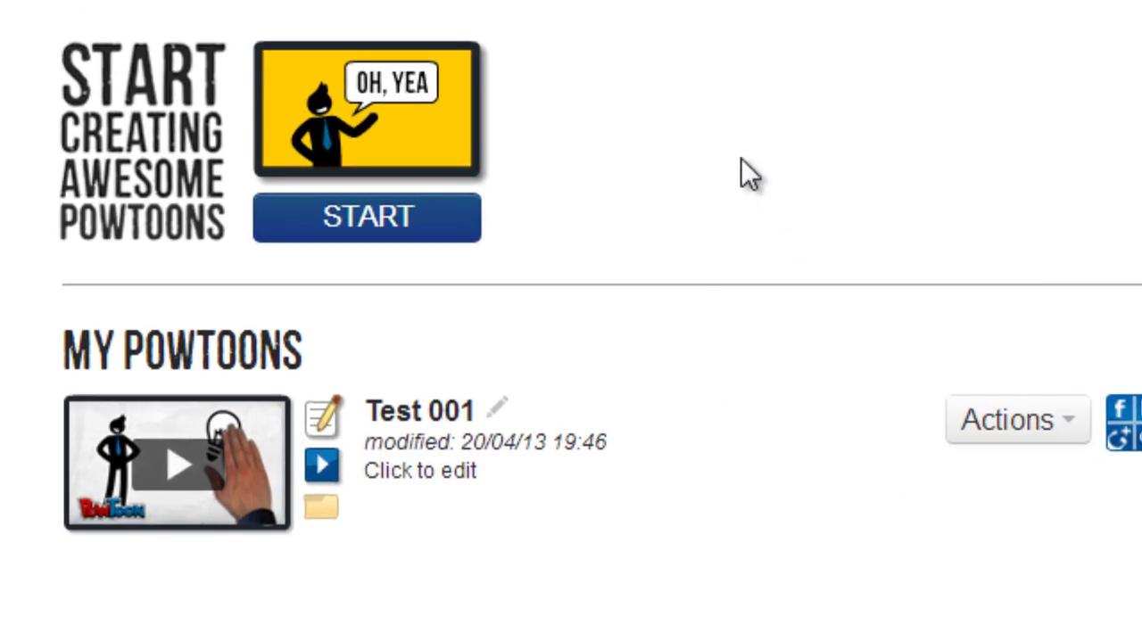
Start a new powtoon and choose the Open a Blank Project option.
{"action": "left_click", "coordinate": [366, 236]}
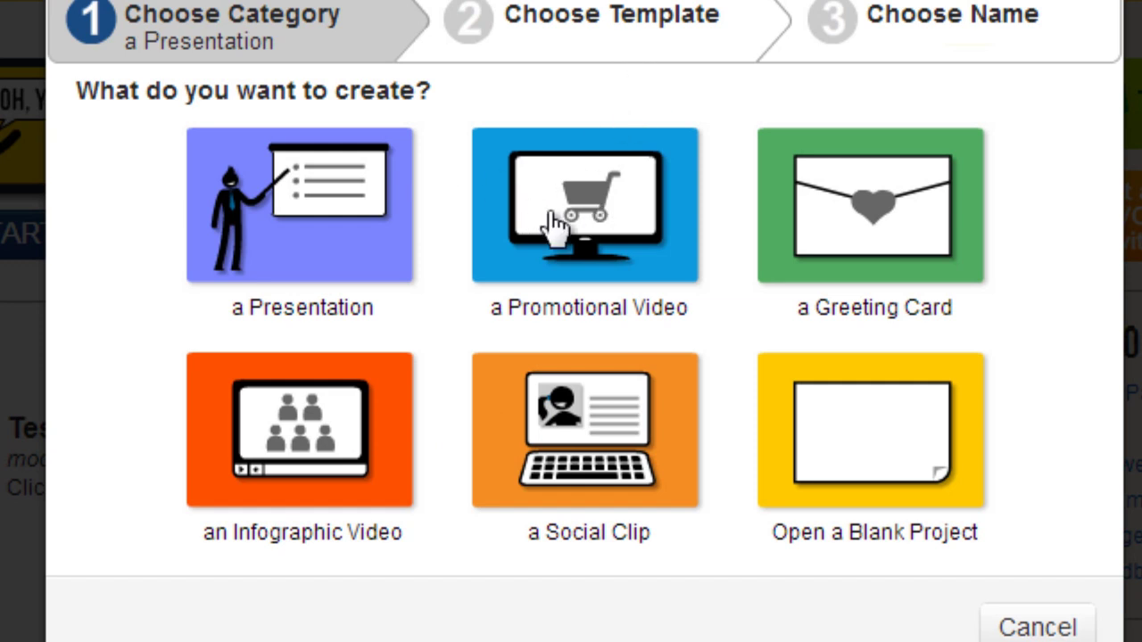
{"action": "left_click", "coordinate": [907, 475]}
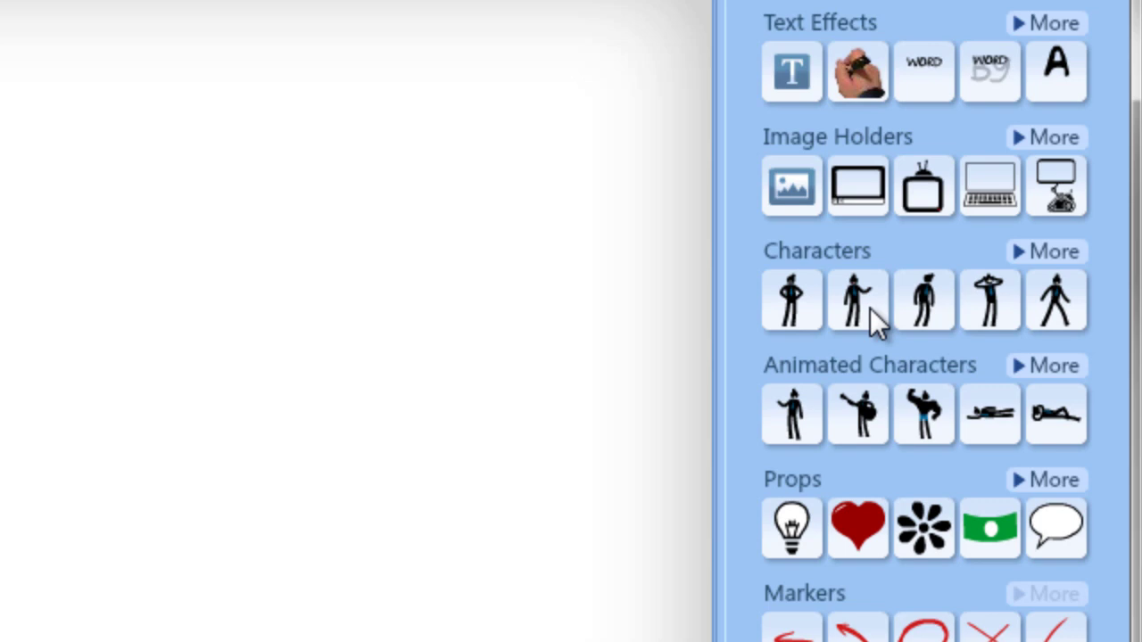
Expand and collapse the Characters list, then scroll the asset panel down toward Backgrounds.
{"action": "left_click", "coordinate": [1045, 254]}
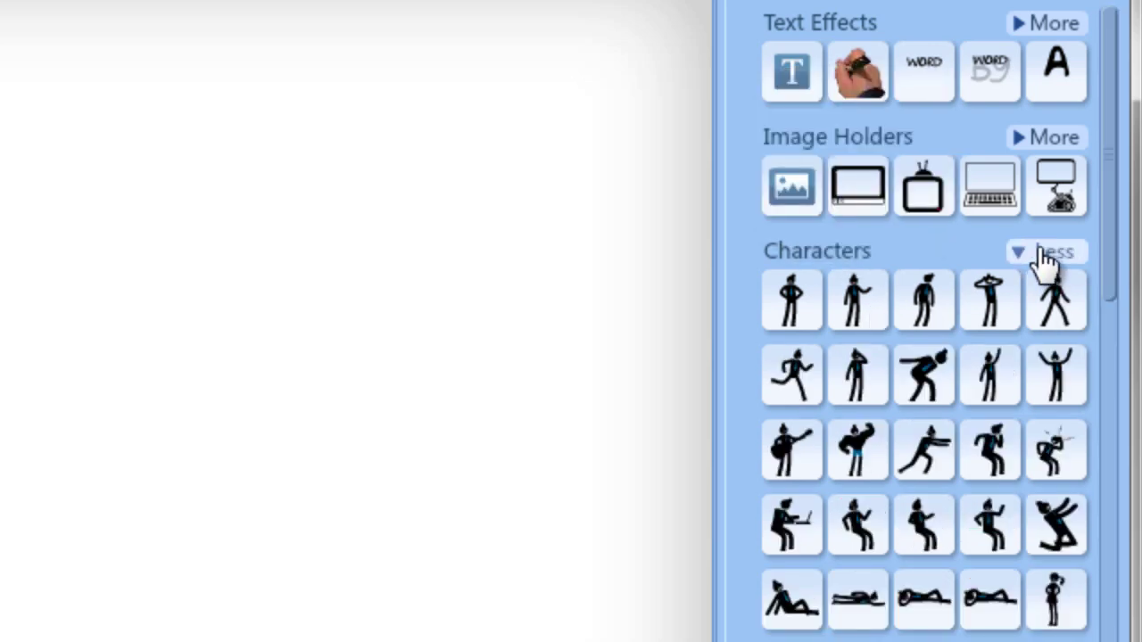
{"action": "left_click", "coordinate": [1048, 253]}
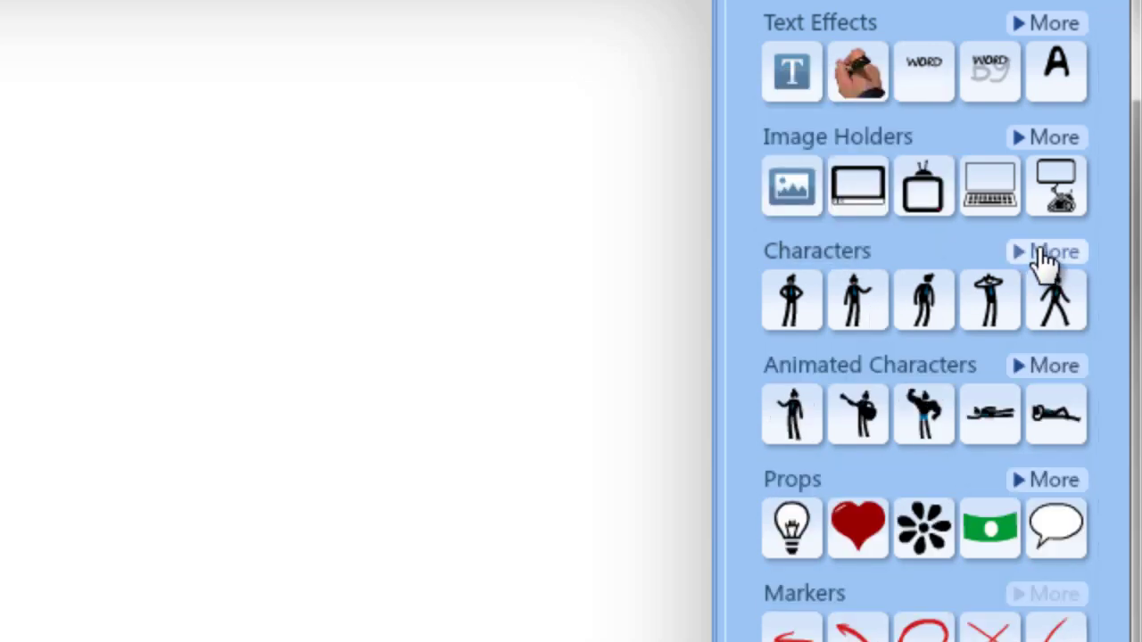
{"action": "mouse_move", "coordinate": [861, 411]}
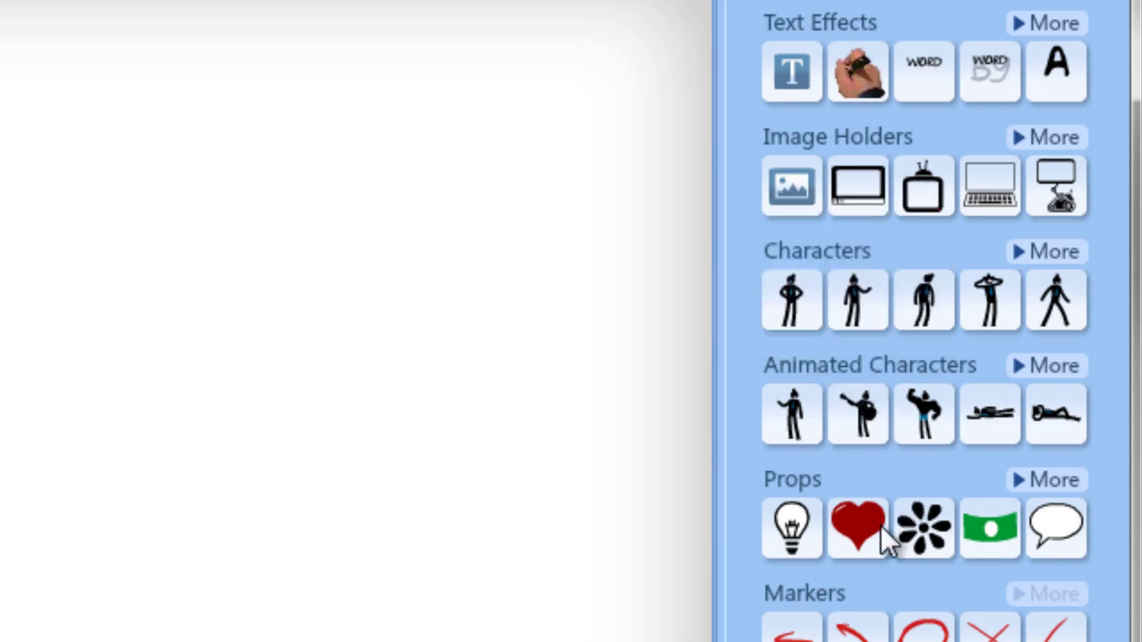
{"action": "mouse_move", "coordinate": [866, 524]}
{"action": "scroll", "coordinate": [870, 526], "scroll_direction": "down", "scroll_amount": 3}
{"action": "scroll", "coordinate": [870, 366], "scroll_direction": "down", "scroll_amount": 2}
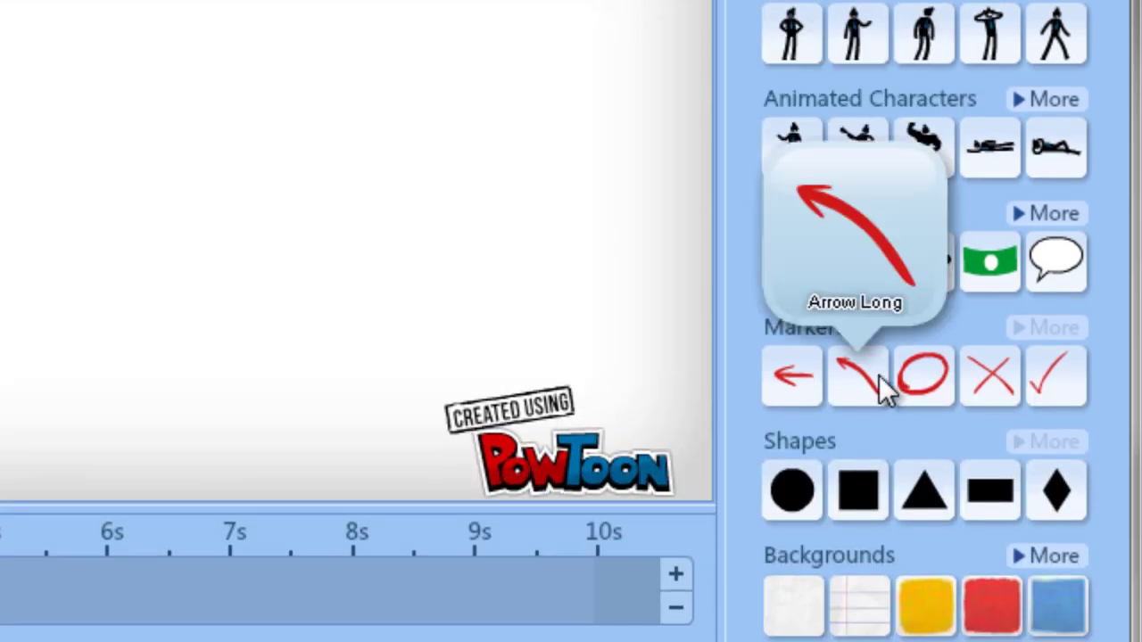
{"action": "mouse_move", "coordinate": [873, 490]}
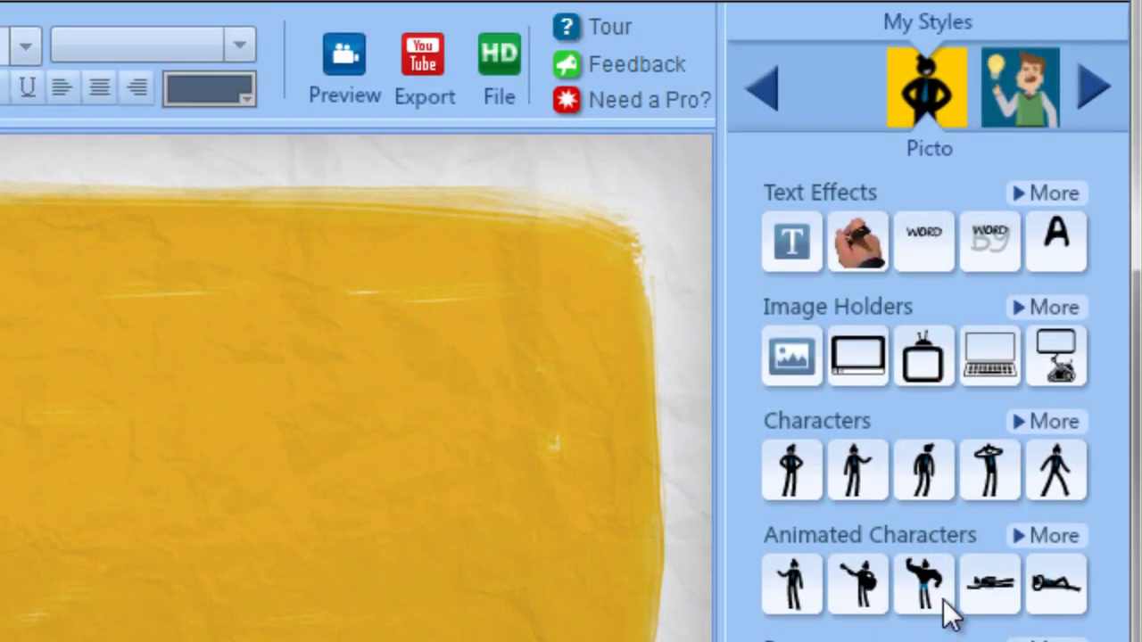
Switch to the Paper Cut style, browse its characters, and apply the wooden-framed board background.
{"action": "left_click", "coordinate": [1018, 85]}
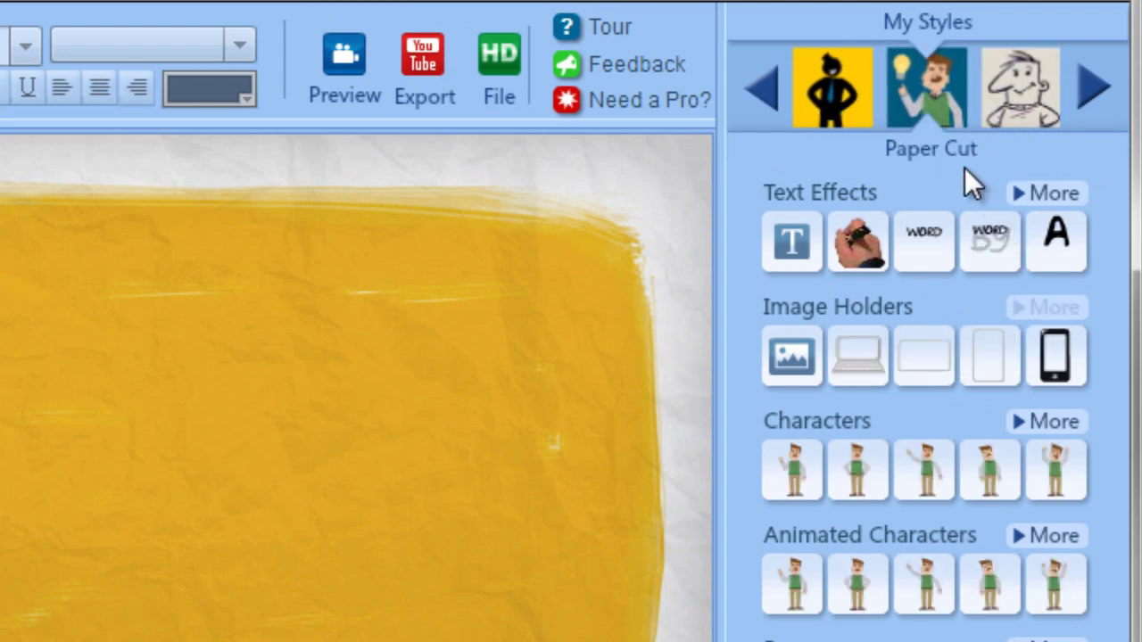
{"action": "left_click", "coordinate": [1051, 423]}
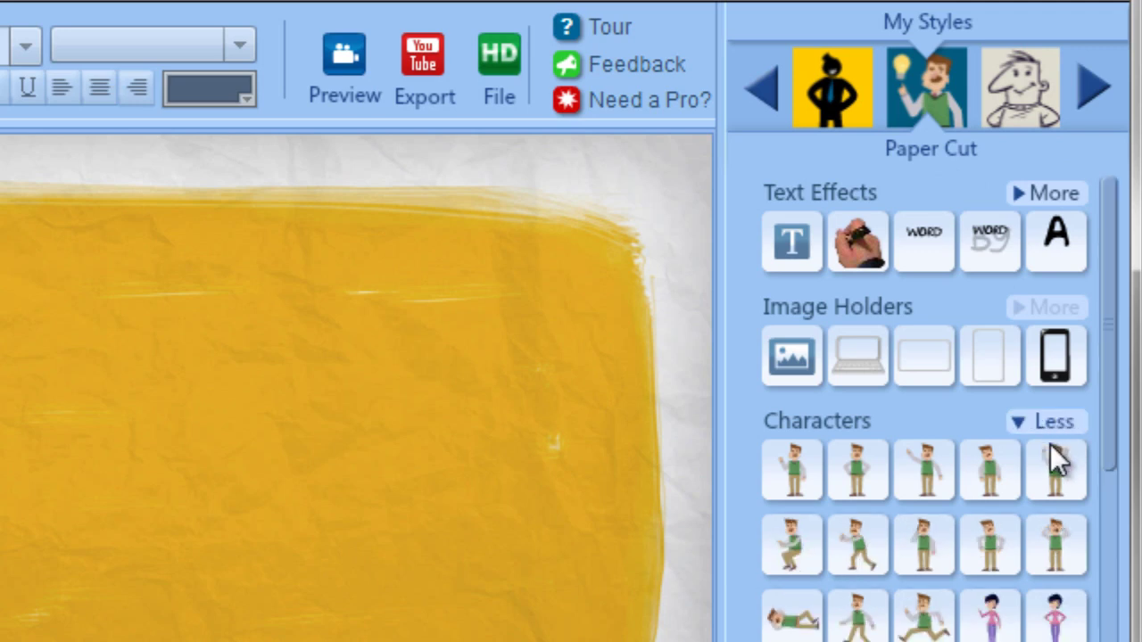
{"action": "left_click", "coordinate": [1055, 425]}
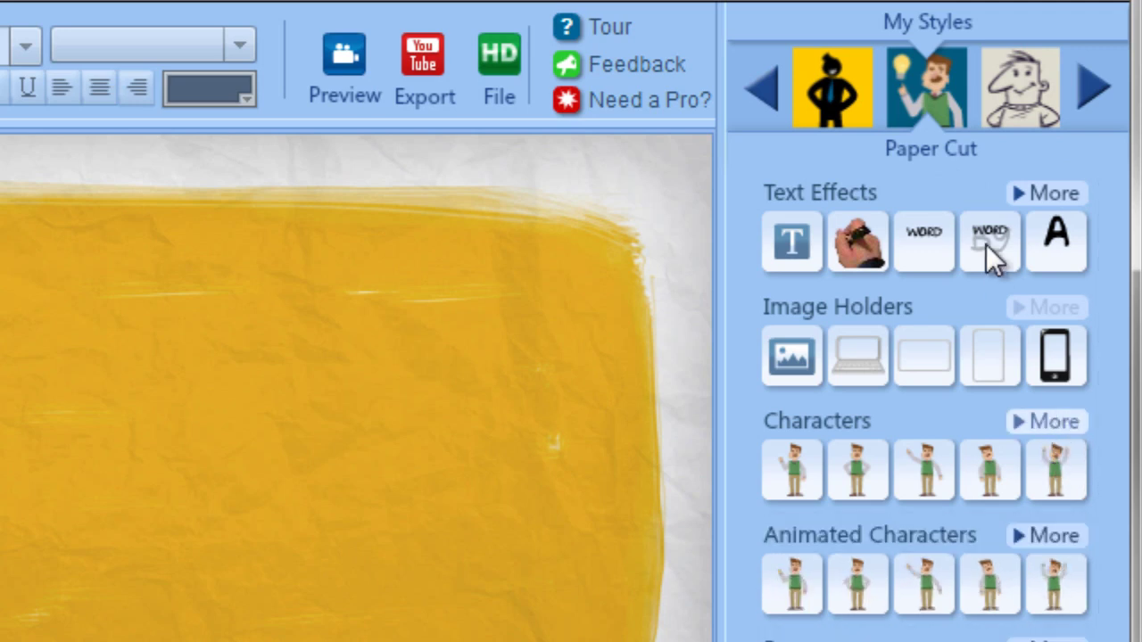
{"action": "left_click", "coordinate": [1004, 100]}
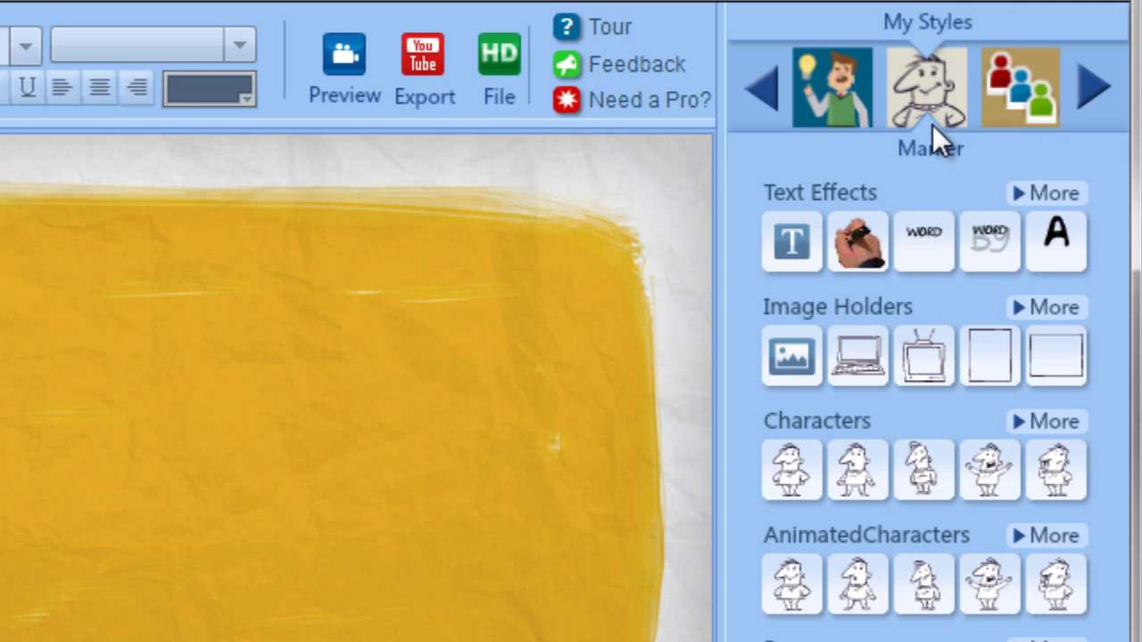
{"action": "mouse_move", "coordinate": [866, 489]}
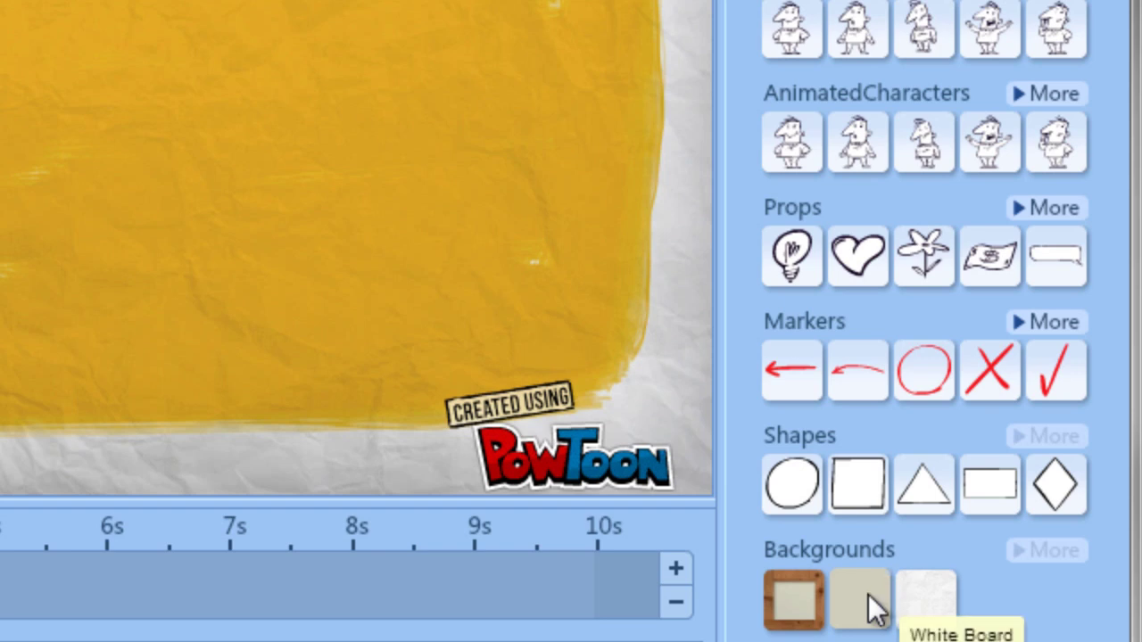
{"action": "left_click", "coordinate": [789, 607]}
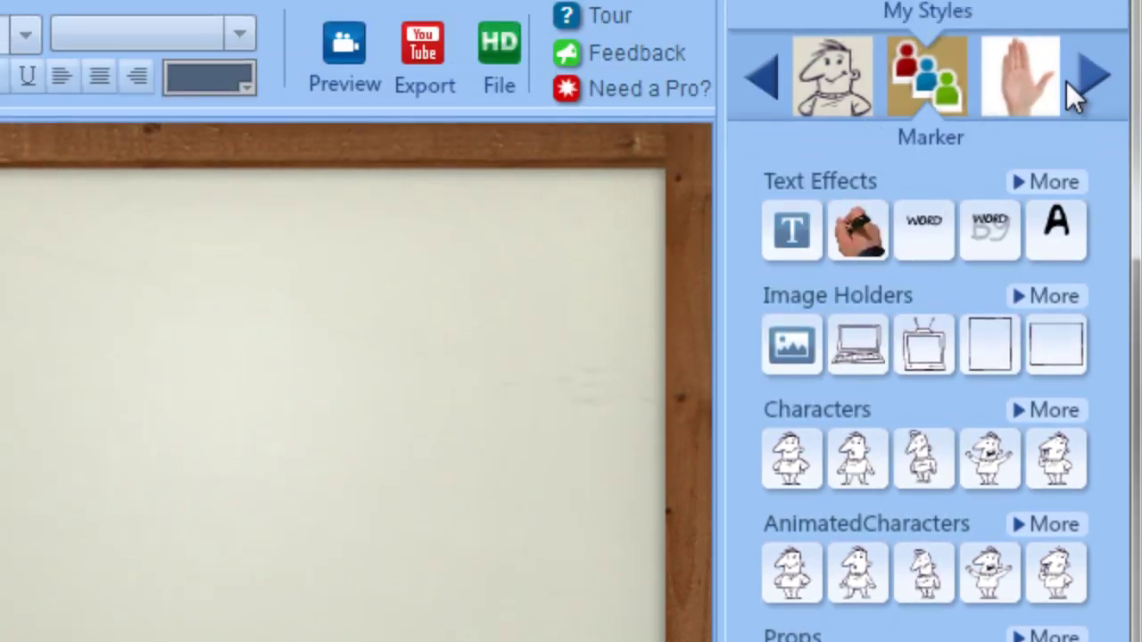
Try the Label and Marker styles, then return to the Paper Cut style.
{"action": "left_click", "coordinate": [940, 84]}
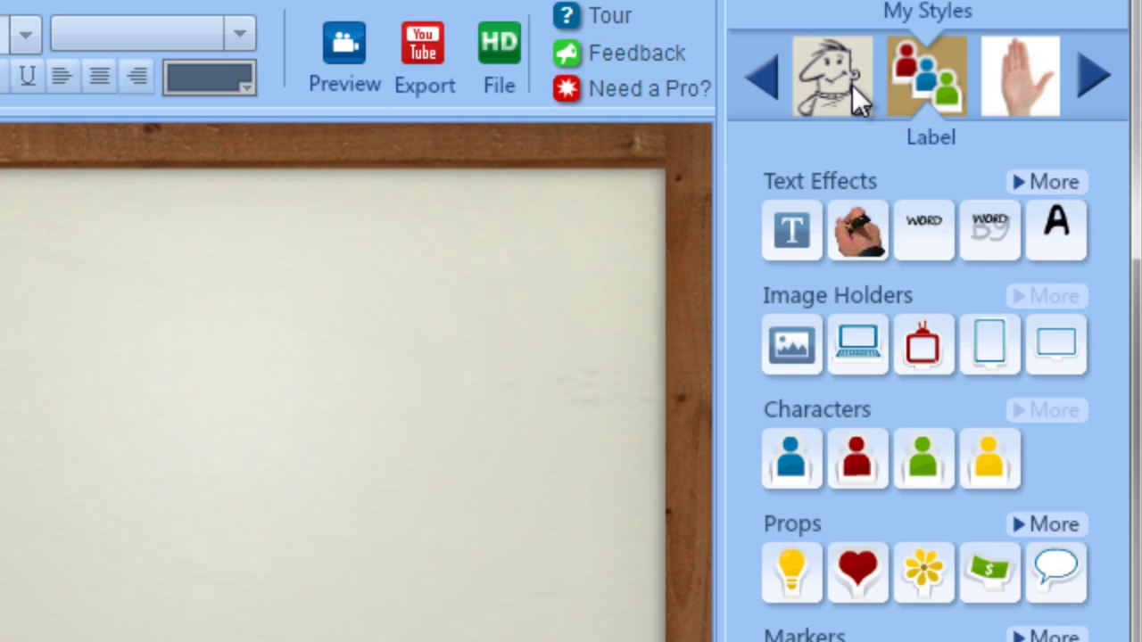
{"action": "left_click", "coordinate": [763, 81]}
{"action": "left_click", "coordinate": [762, 81]}
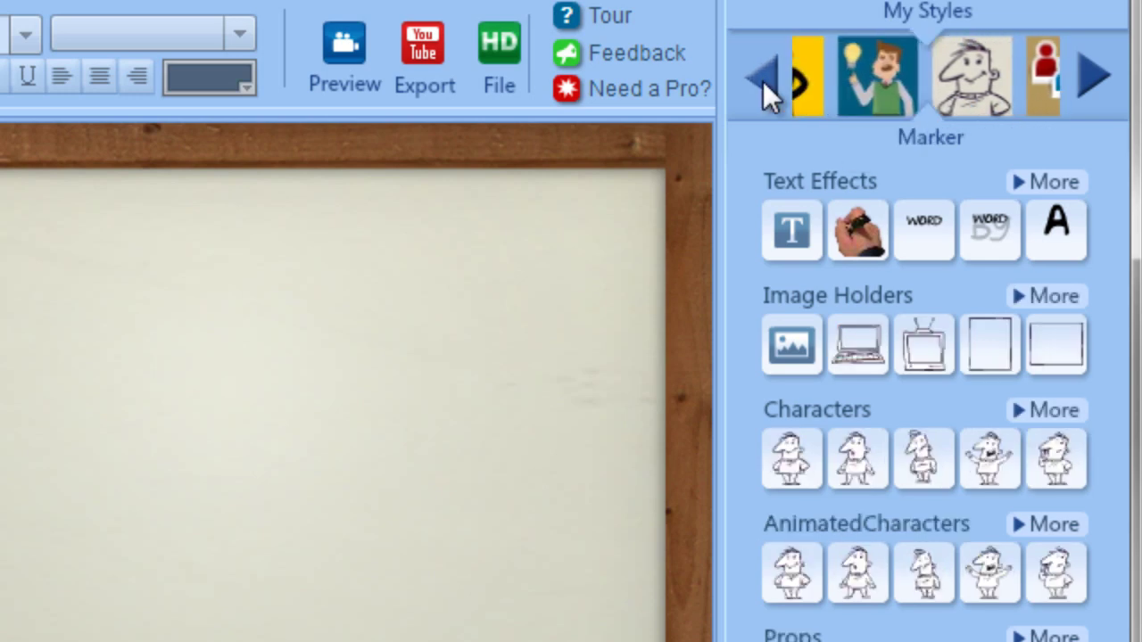
{"action": "left_click", "coordinate": [818, 74]}
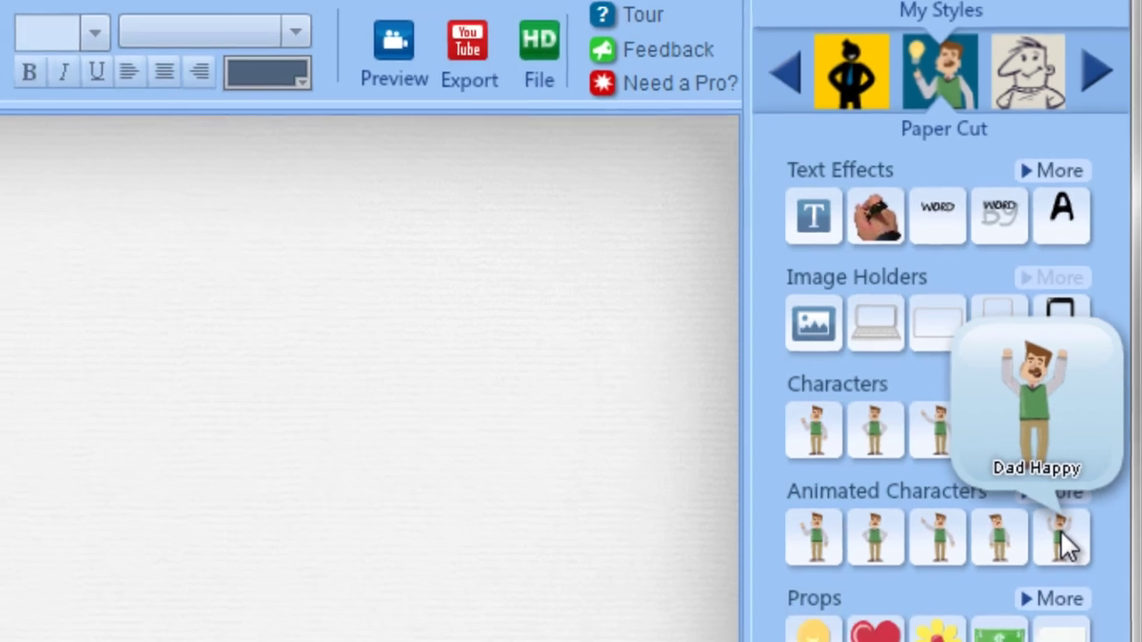
Add the Dad Happy character, move it to the slide centre and enlarge it.
{"action": "left_click", "coordinate": [1056, 567]}
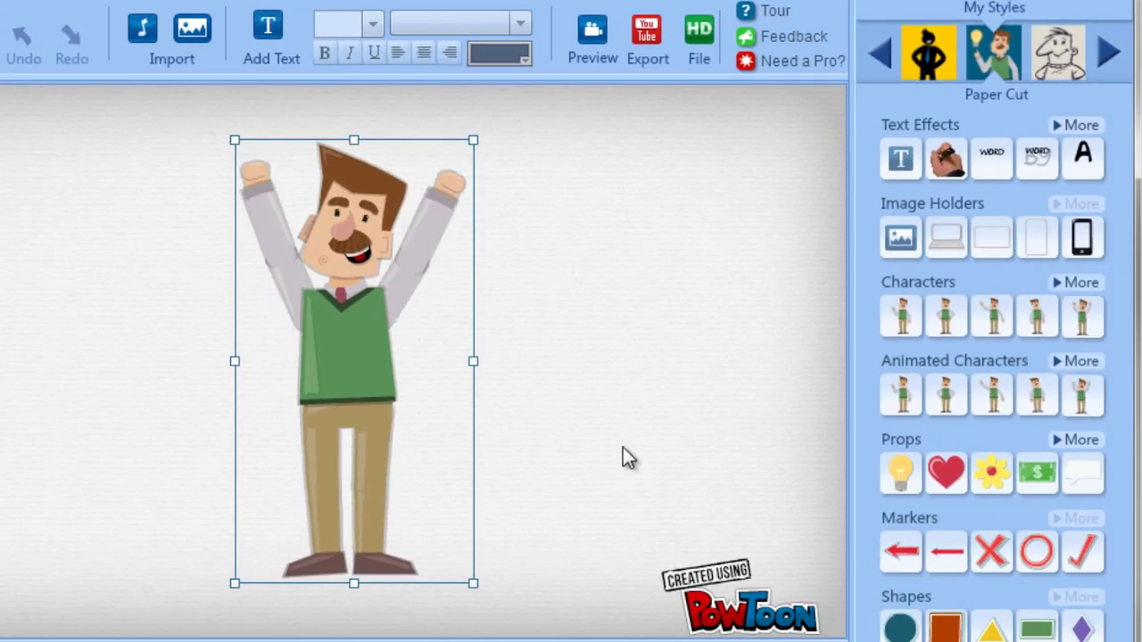
{"action": "left_click_drag", "start_coordinate": [320, 329], "coordinate": [491, 396]}
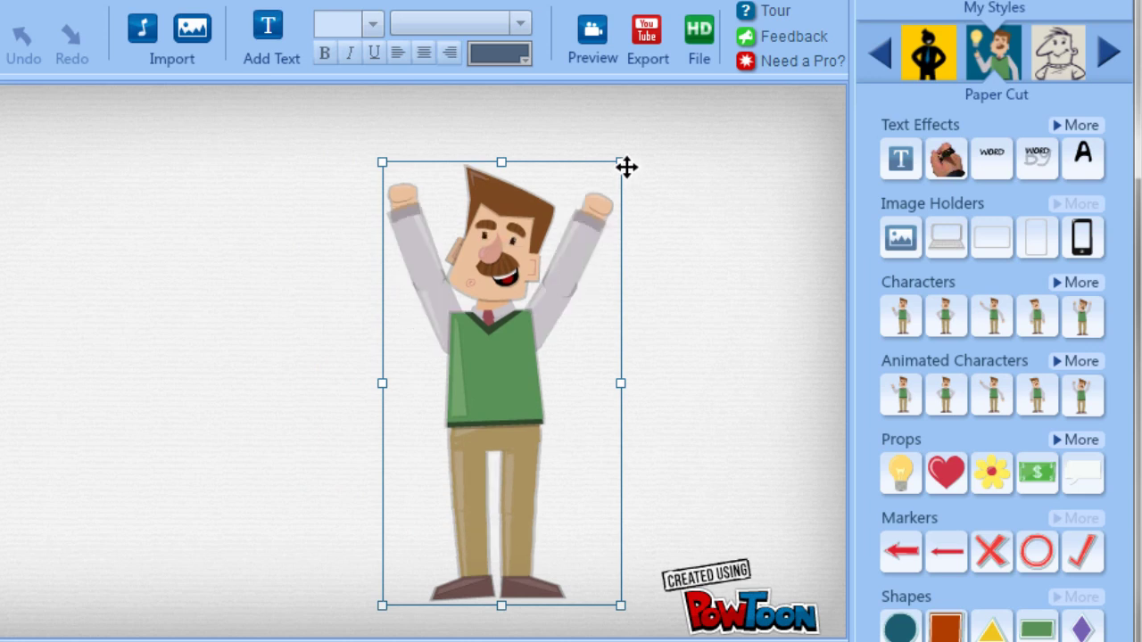
{"action": "left_click_drag", "start_coordinate": [621, 164], "coordinate": [650, 108]}
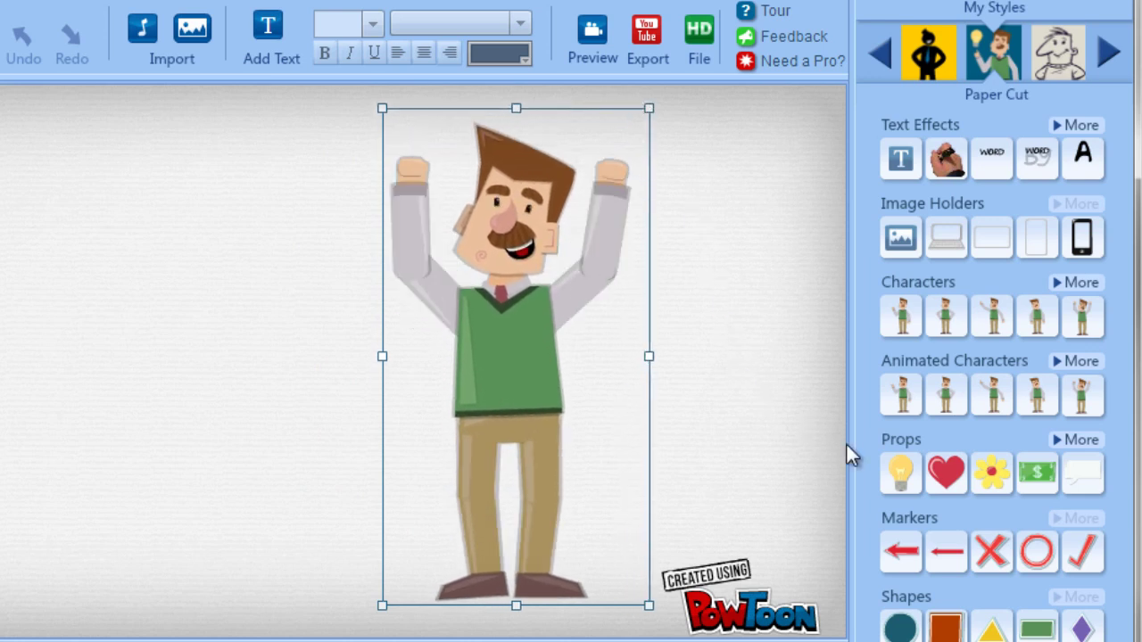
Place the Bulb prop beside his raised arm, tilted clockwise and nudged slightly higher.
{"action": "left_click", "coordinate": [903, 473]}
{"action": "left_click_drag", "start_coordinate": [349, 360], "coordinate": [703, 197]}
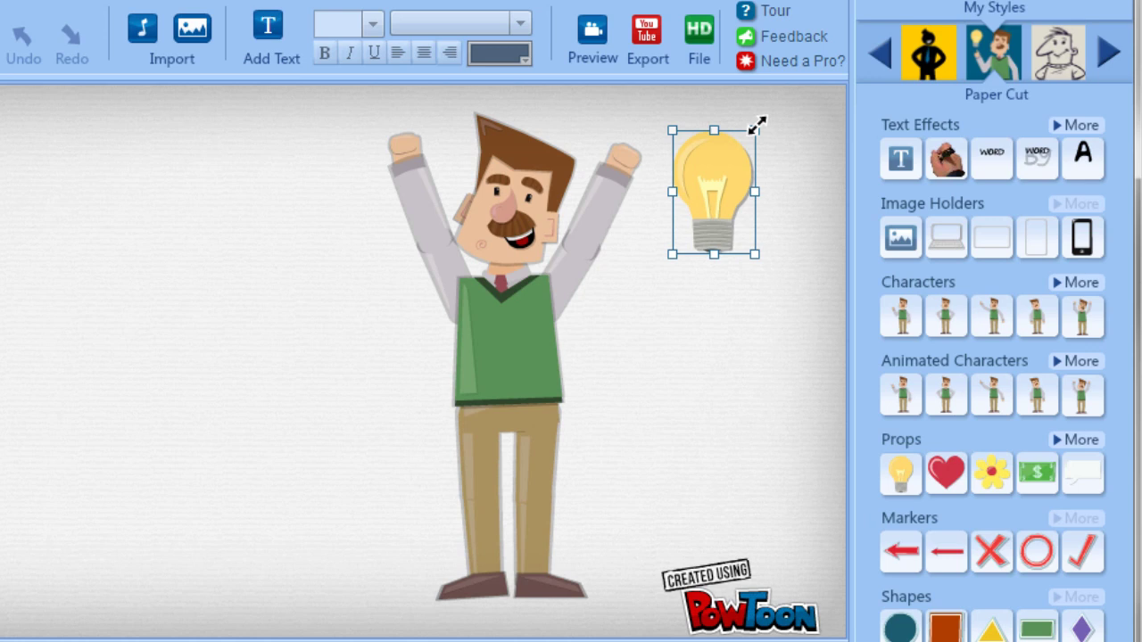
{"action": "left_click_drag", "start_coordinate": [759, 127], "coordinate": [795, 158]}
{"action": "left_click_drag", "start_coordinate": [746, 191], "coordinate": [724, 176]}
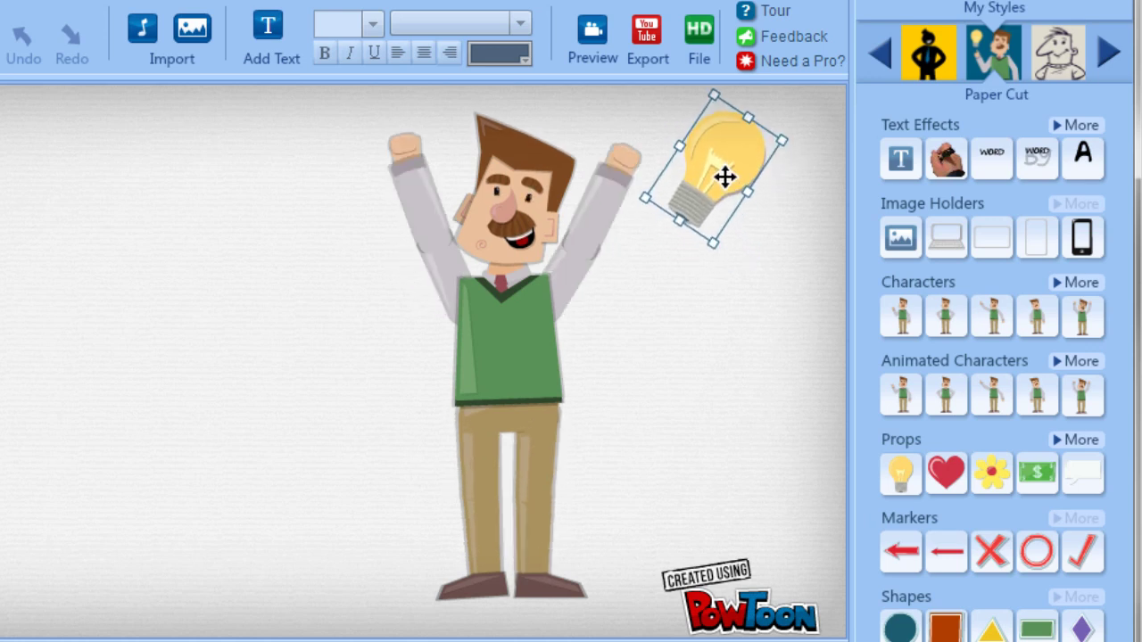
{"action": "left_click", "coordinate": [725, 326]}
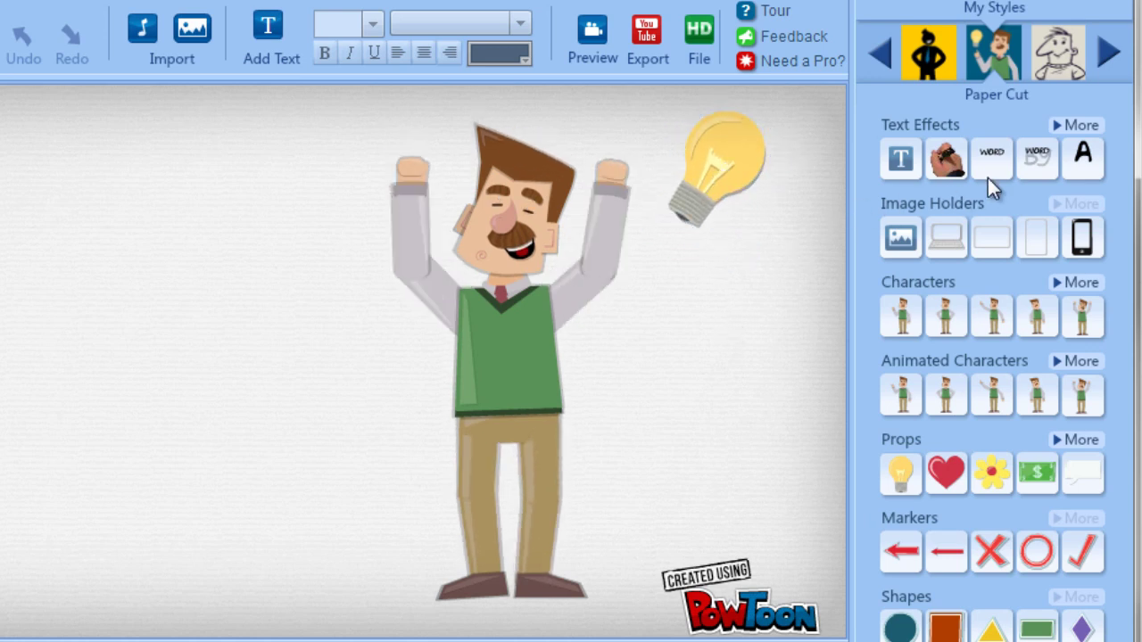
Add a text effect reading 'Great idea!' and keep it in the Akbar font.
{"action": "left_click", "coordinate": [1087, 168]}
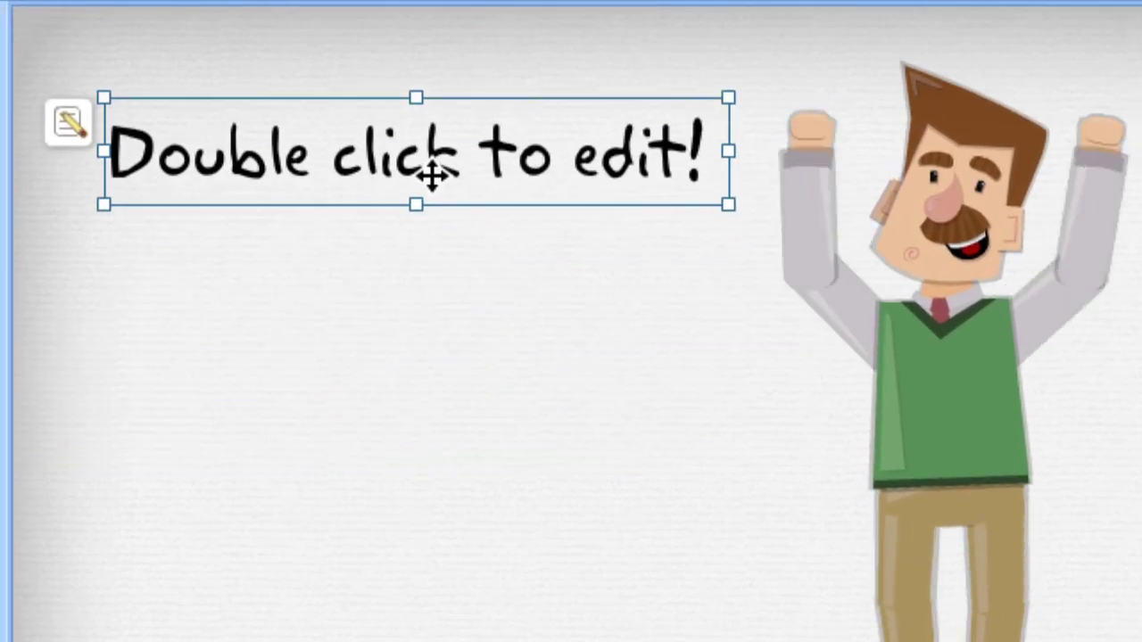
{"action": "left_click", "coordinate": [69, 127]}
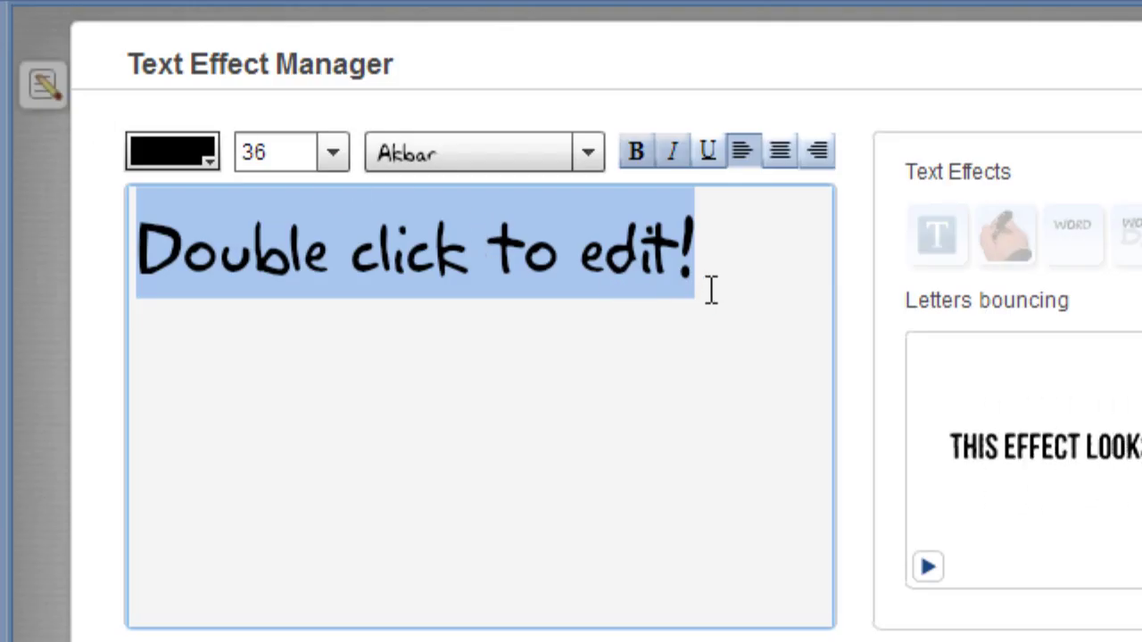
{"action": "type", "text": "Great idea!"}
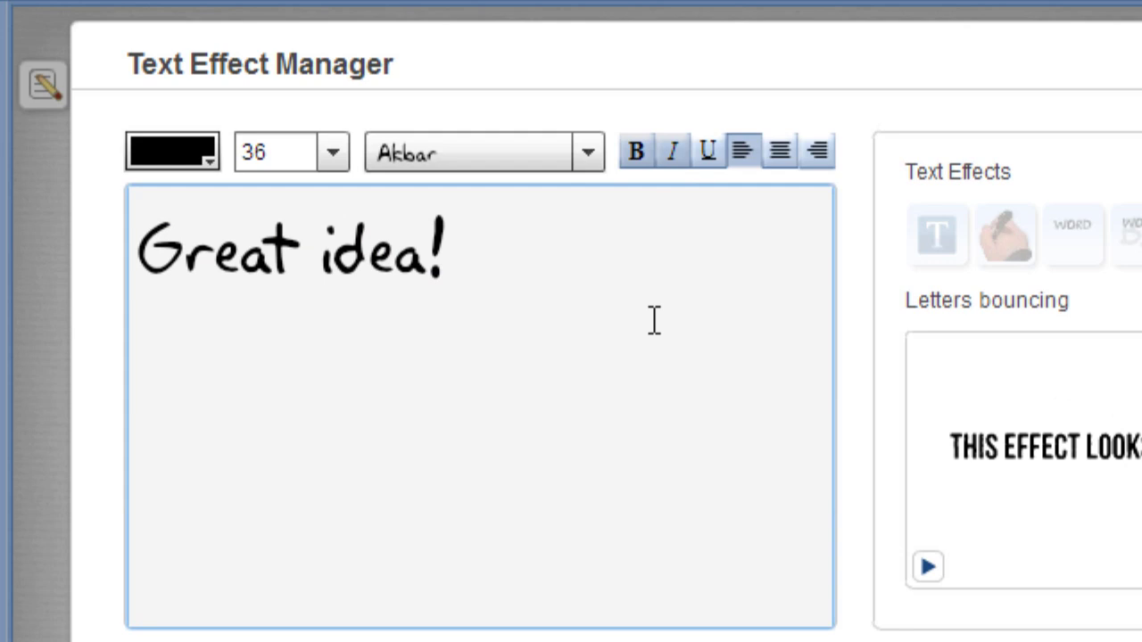
{"action": "left_click", "coordinate": [584, 154]}
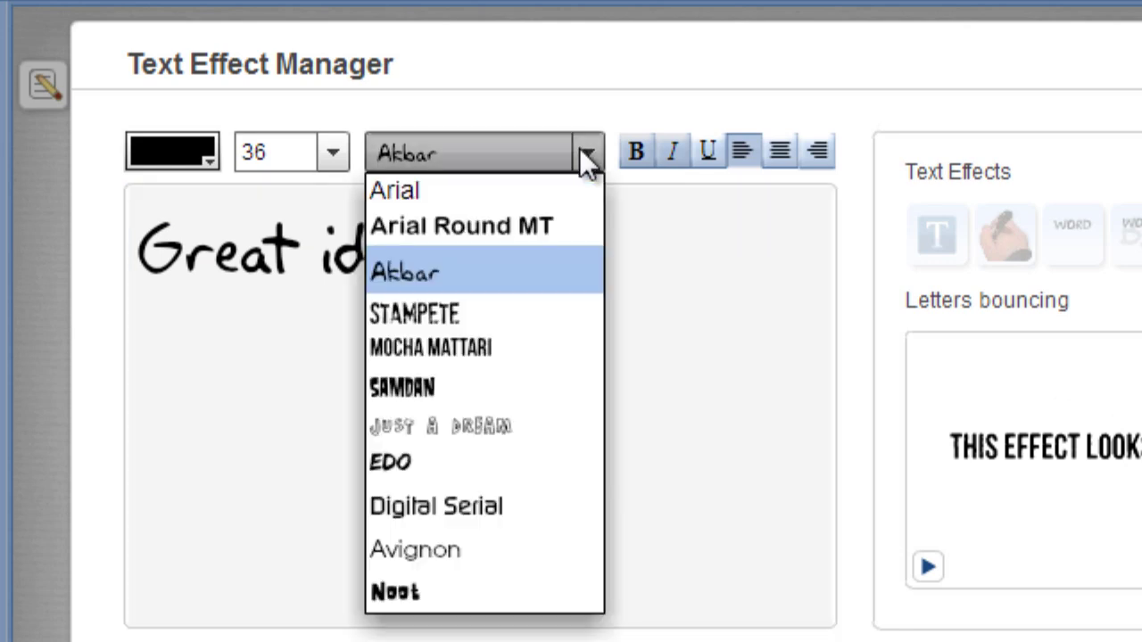
{"action": "left_click", "coordinate": [680, 298]}
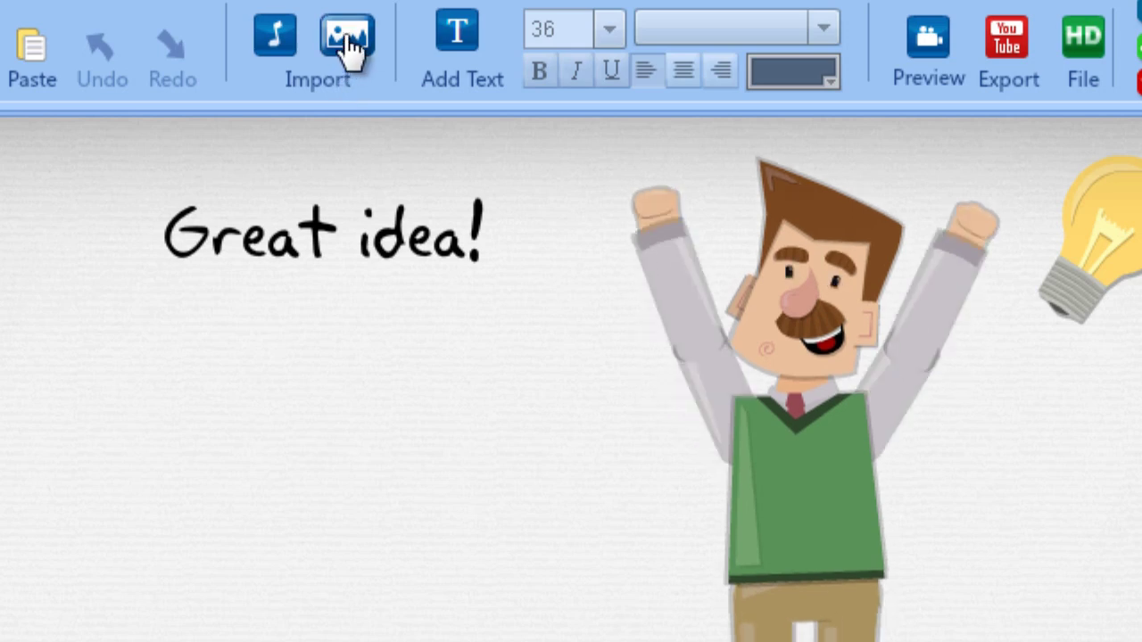
{"action": "left_click", "coordinate": [346, 54]}
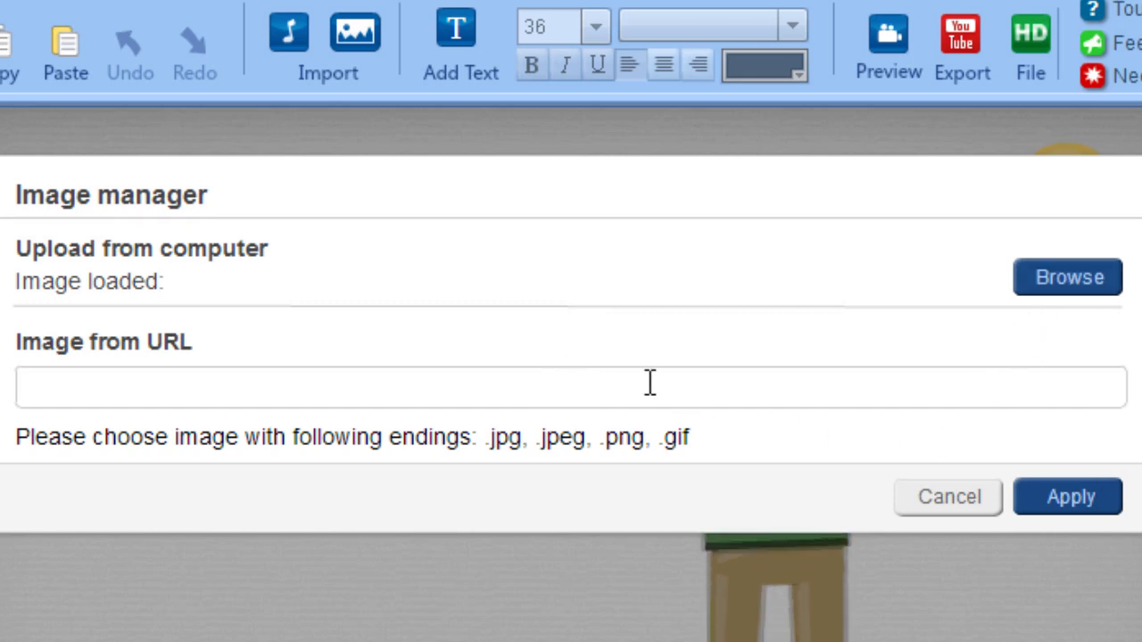
{"action": "left_click", "coordinate": [935, 499]}
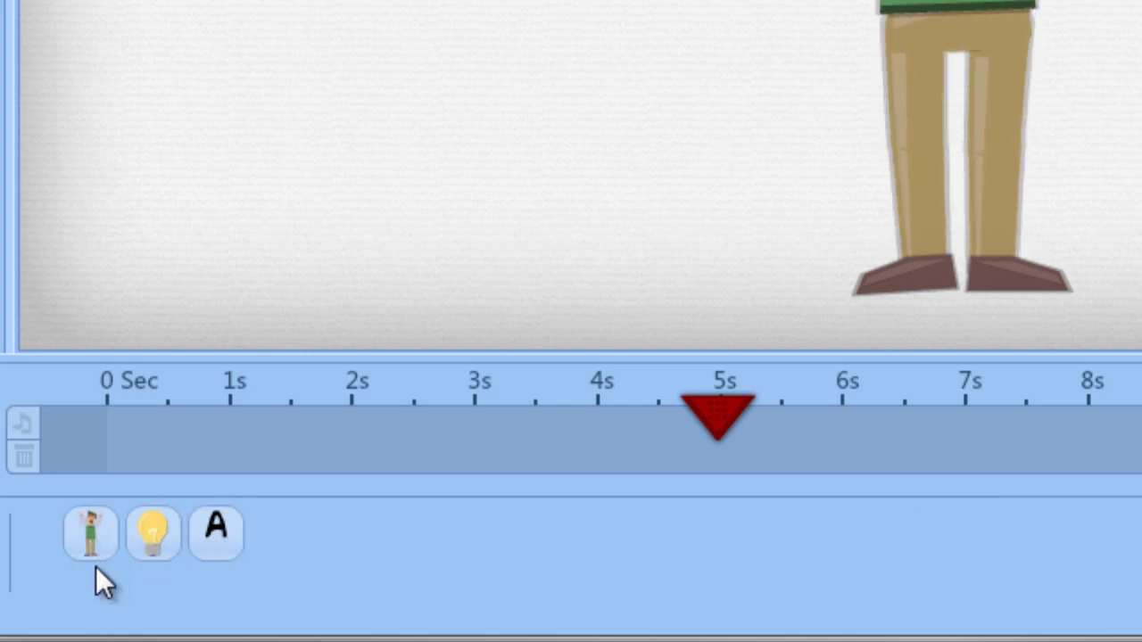
Start the character's entrance at 1 second, try Left and Down, then choose Right with the hand on.
{"action": "left_click", "coordinate": [93, 537]}
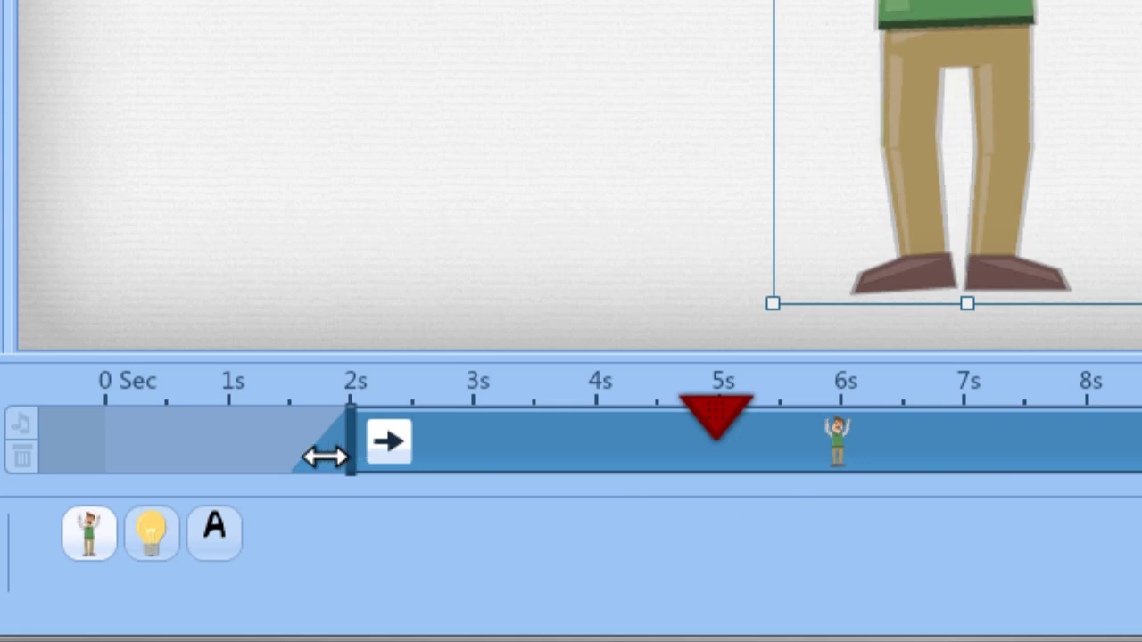
{"action": "left_click_drag", "start_coordinate": [324, 457], "coordinate": [230, 457]}
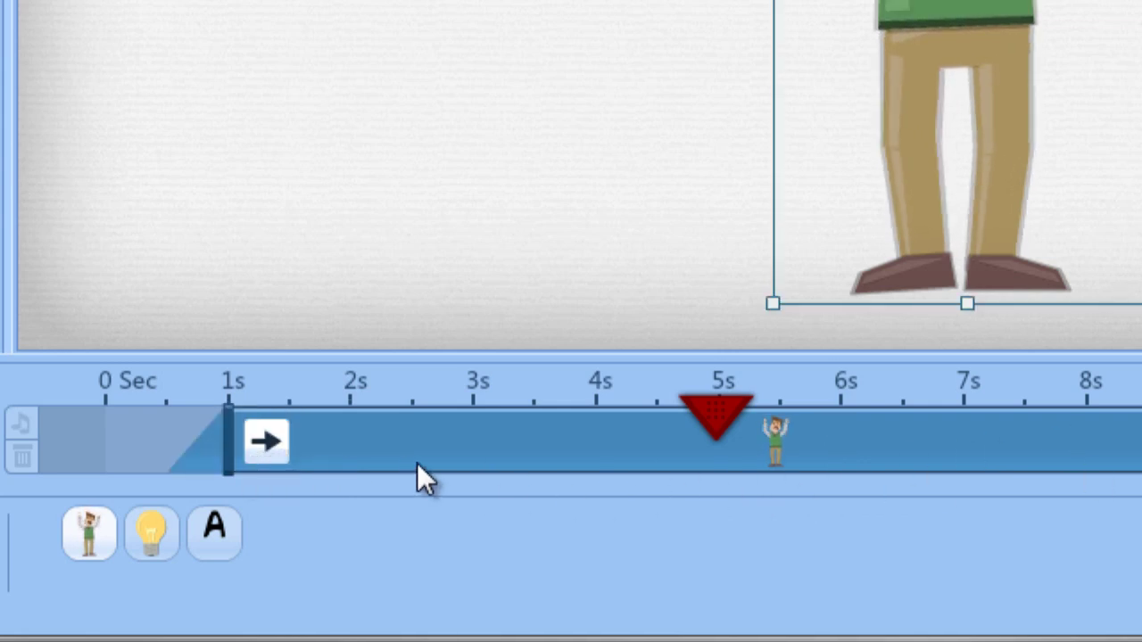
{"action": "left_click", "coordinate": [269, 446]}
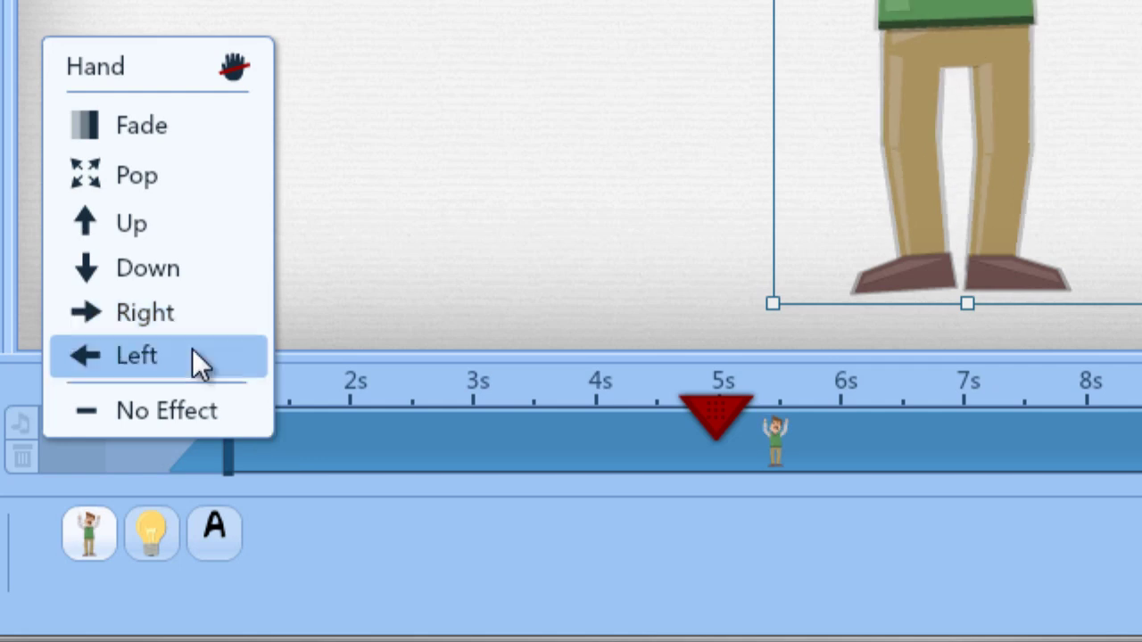
{"action": "left_click", "coordinate": [198, 361]}
{"action": "left_click", "coordinate": [270, 446]}
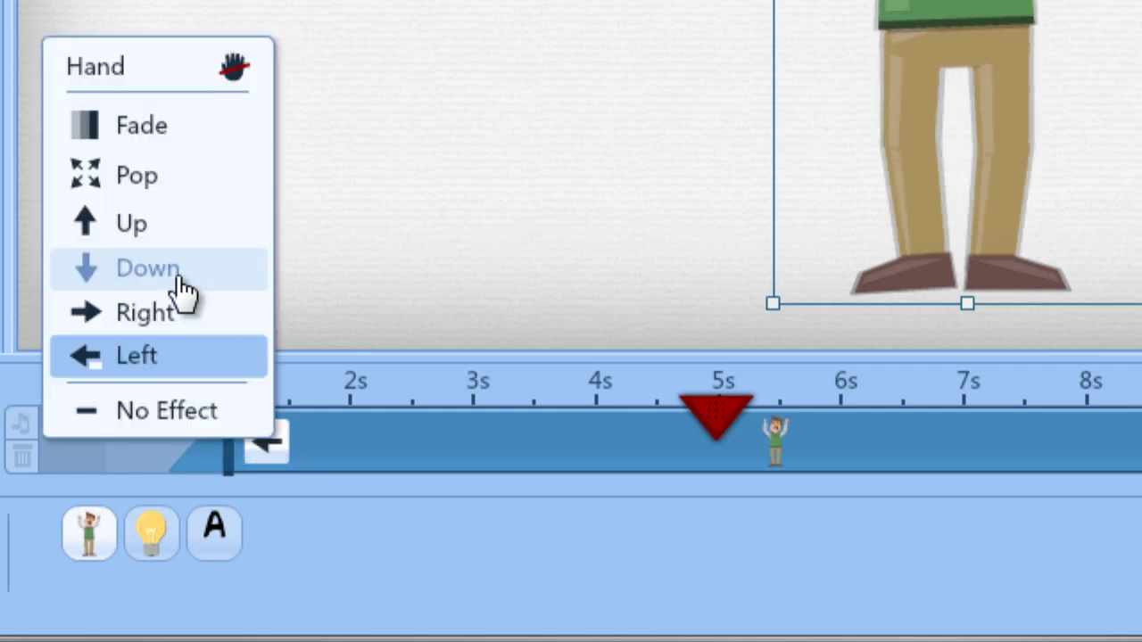
{"action": "left_click", "coordinate": [261, 444]}
{"action": "left_click", "coordinate": [262, 446]}
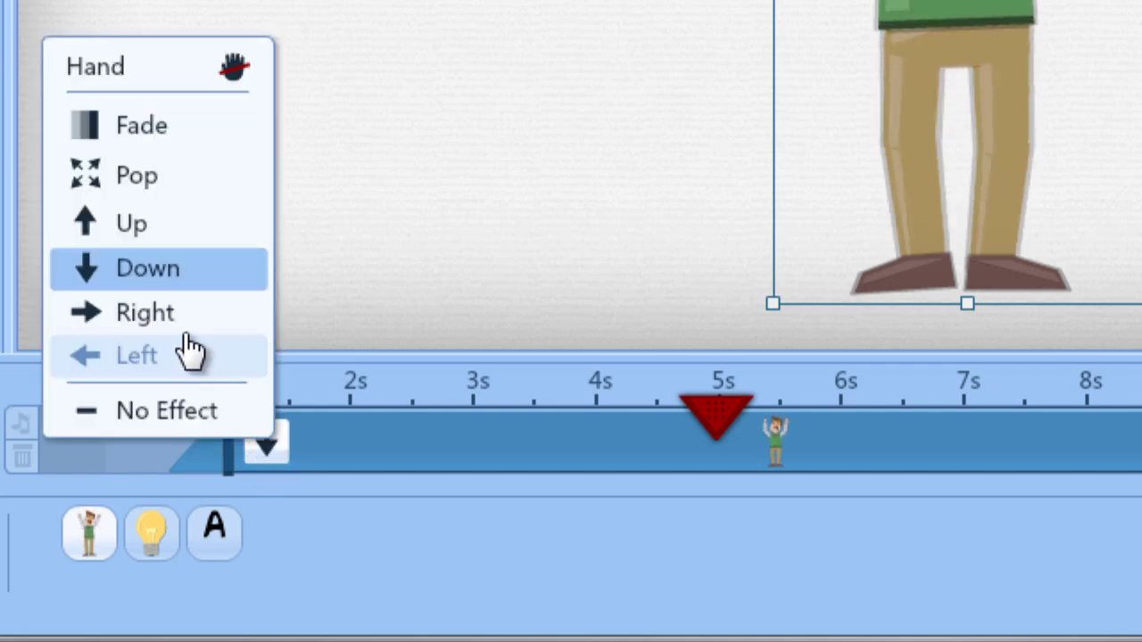
{"action": "left_click", "coordinate": [178, 314]}
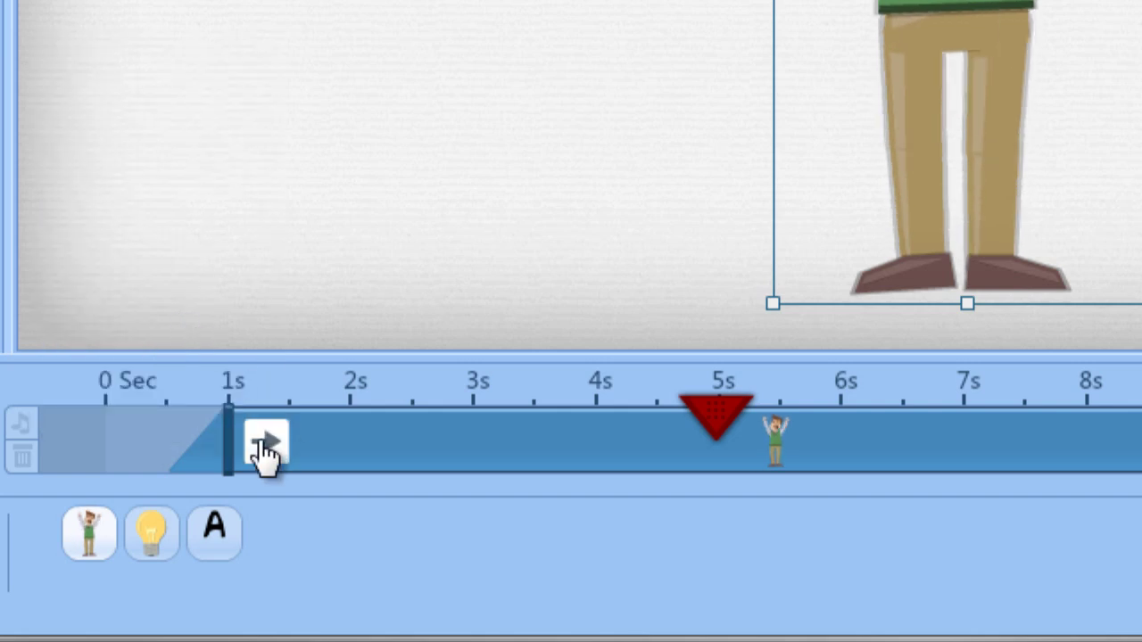
{"action": "left_click", "coordinate": [261, 444]}
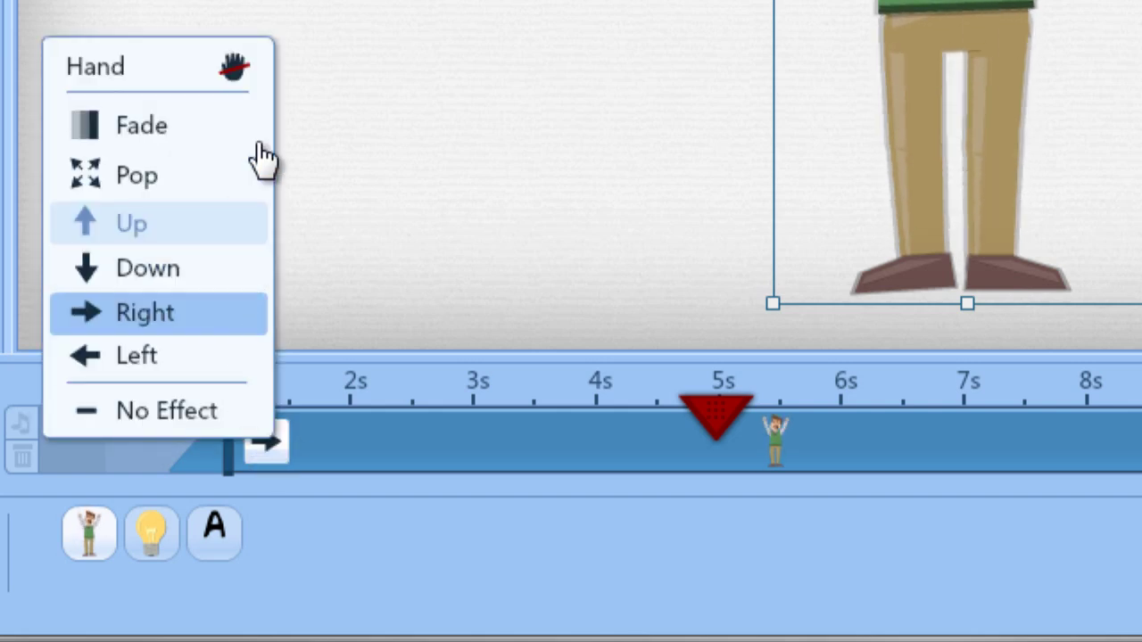
{"action": "left_click", "coordinate": [215, 62]}
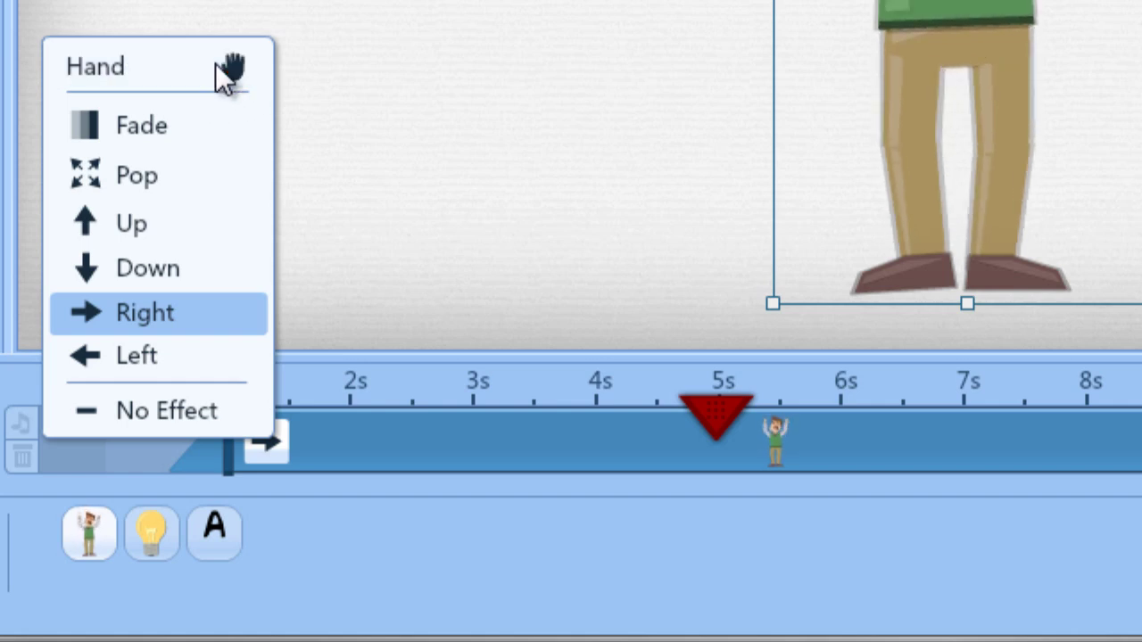
{"action": "left_click", "coordinate": [146, 323]}
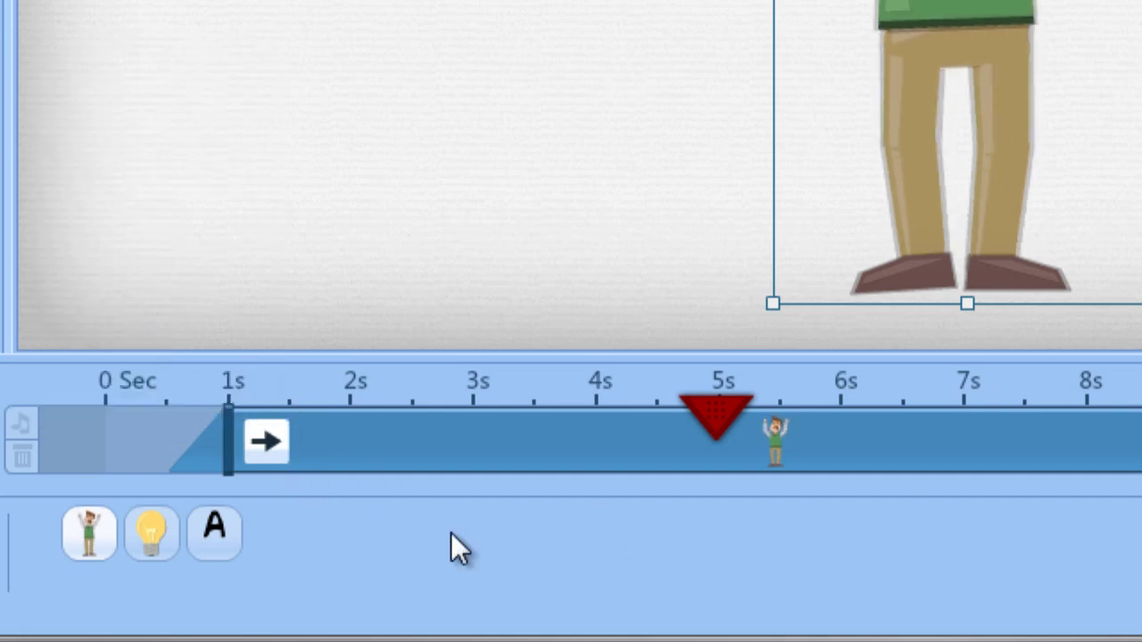
Start the light bulb's entrance at 2 seconds with the Down effect.
{"action": "left_click", "coordinate": [147, 535]}
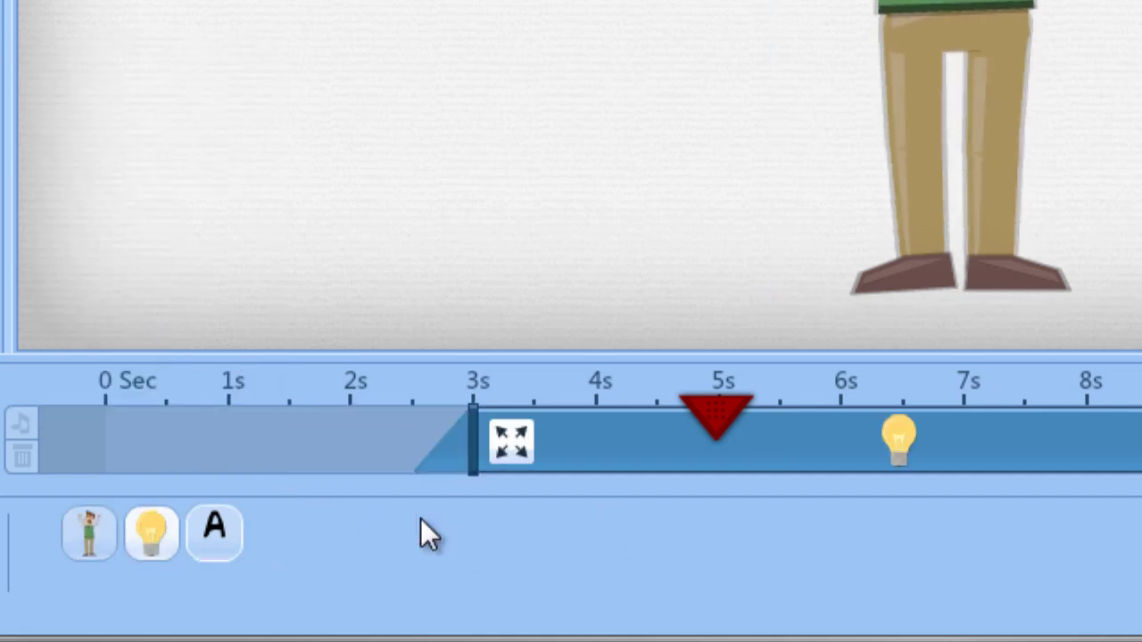
{"action": "left_click_drag", "start_coordinate": [470, 453], "coordinate": [351, 453]}
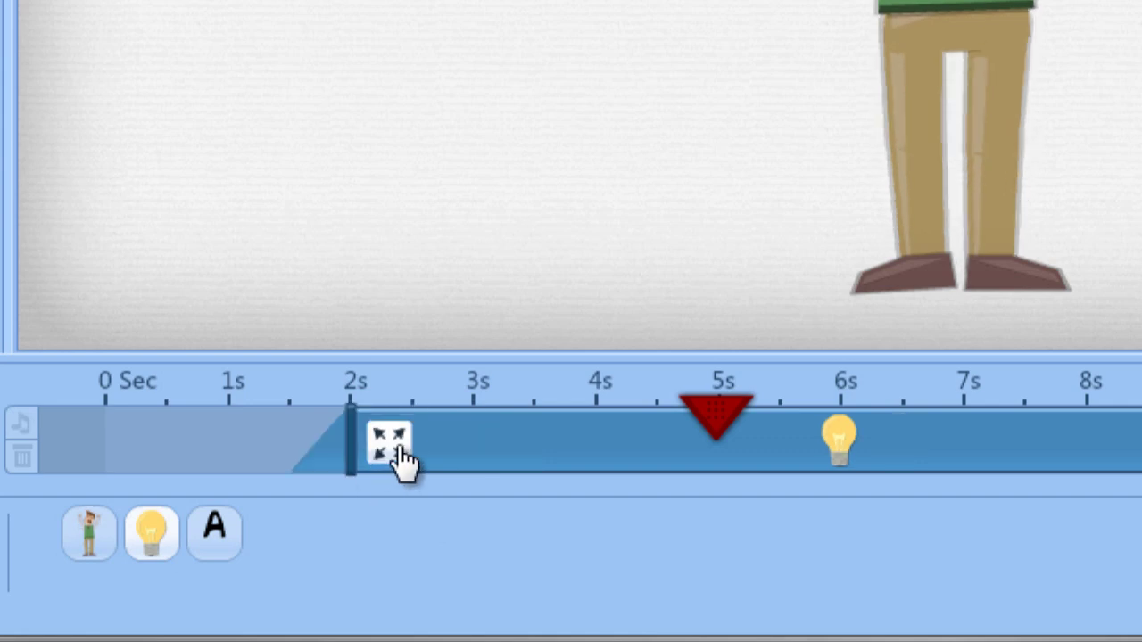
{"action": "left_click", "coordinate": [392, 446]}
{"action": "left_click", "coordinate": [294, 270]}
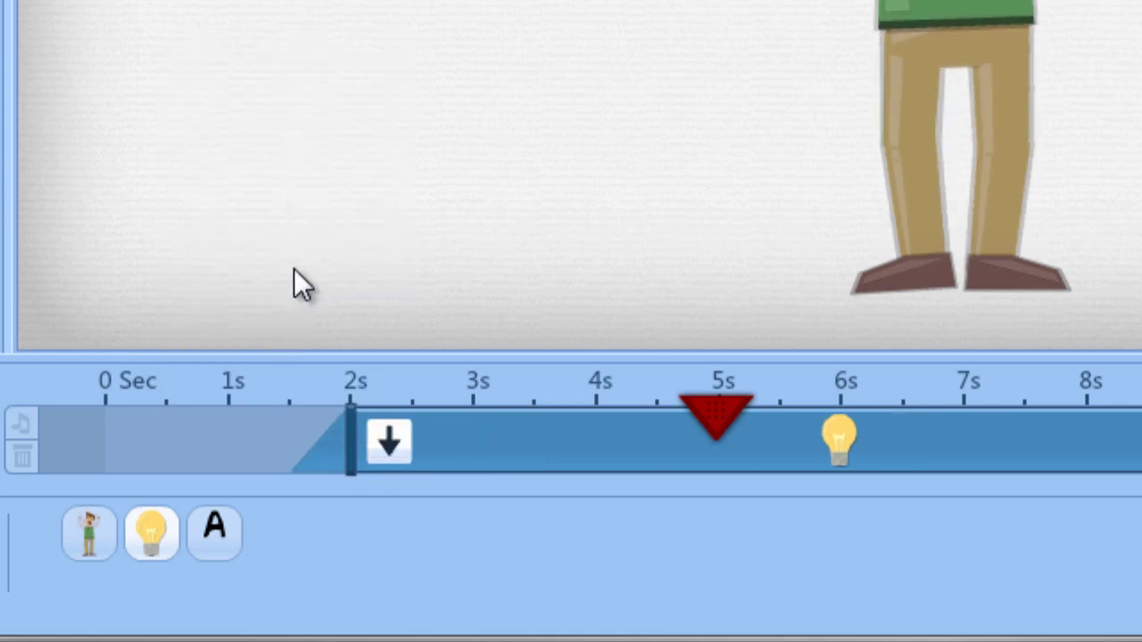
{"action": "left_click", "coordinate": [392, 446]}
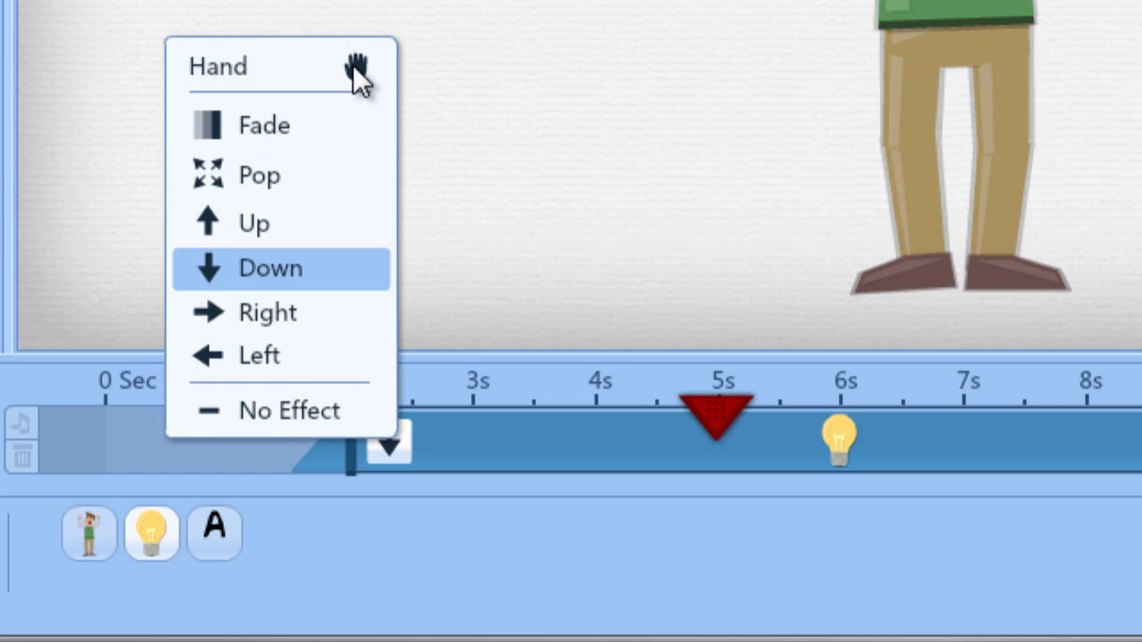
{"action": "left_click", "coordinate": [387, 430]}
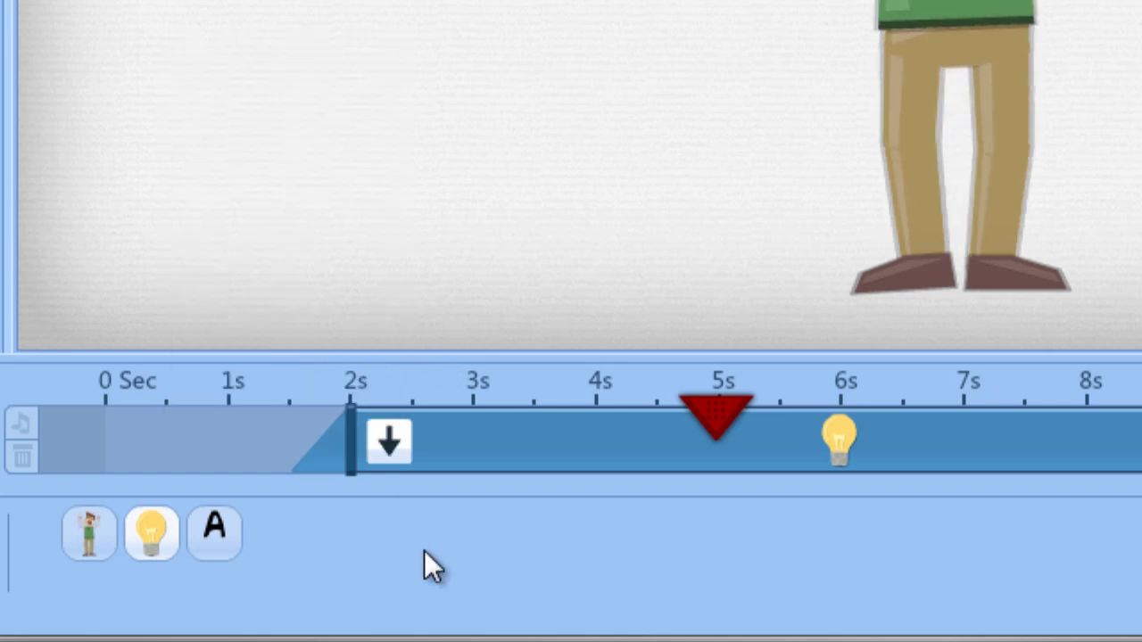
Start the 'Great idea!' text's entrance at 3 seconds.
{"action": "left_click", "coordinate": [205, 533]}
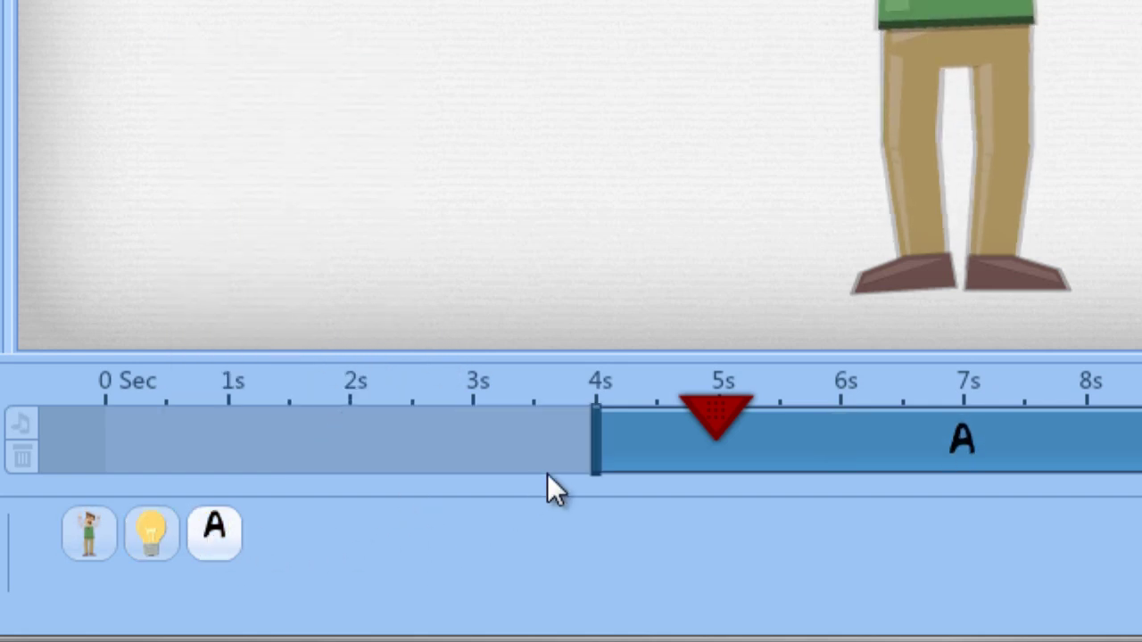
{"action": "left_click_drag", "start_coordinate": [594, 452], "coordinate": [458, 461]}
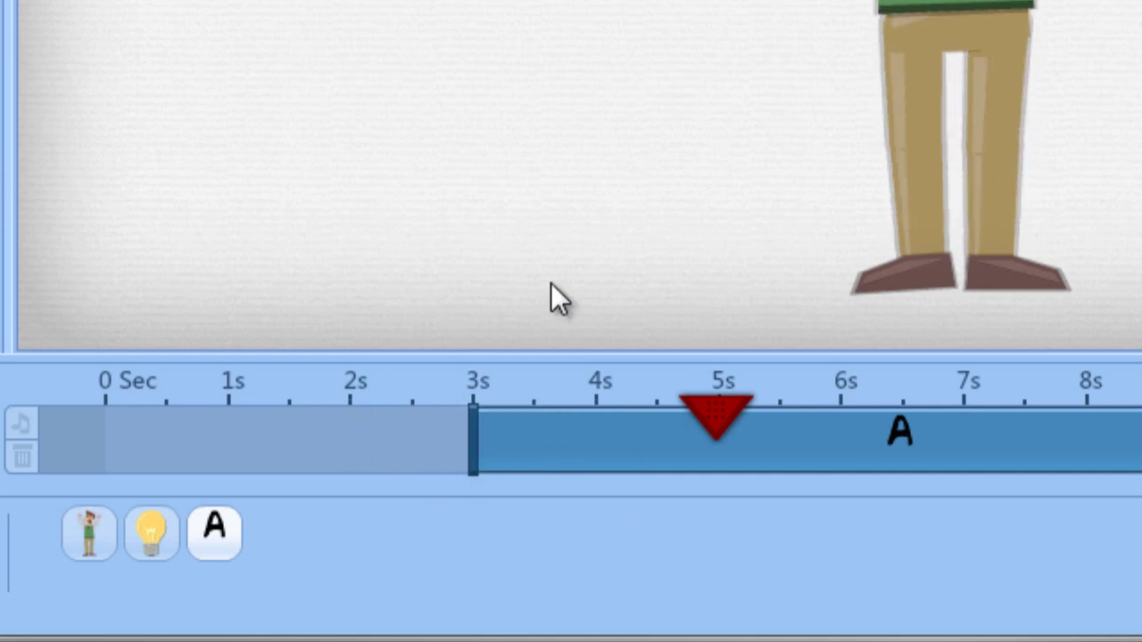
{"action": "left_click", "coordinate": [648, 183]}
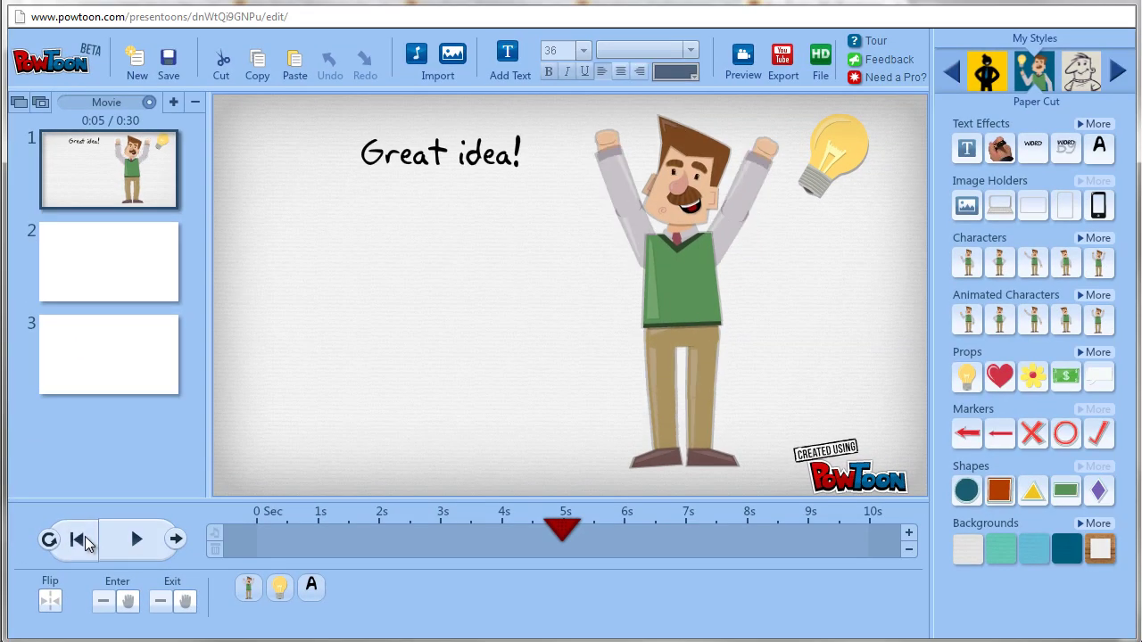
Play the slide from the beginning to preview the character, bulb and text entrances.
{"action": "left_click", "coordinate": [153, 435]}
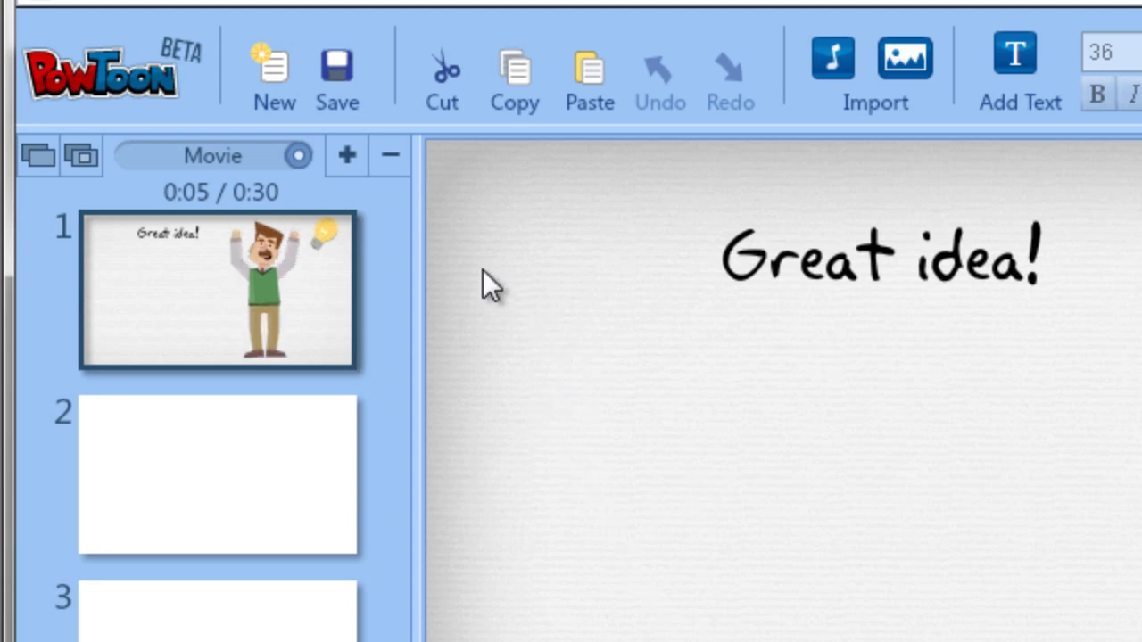
{"action": "left_click", "coordinate": [241, 156]}
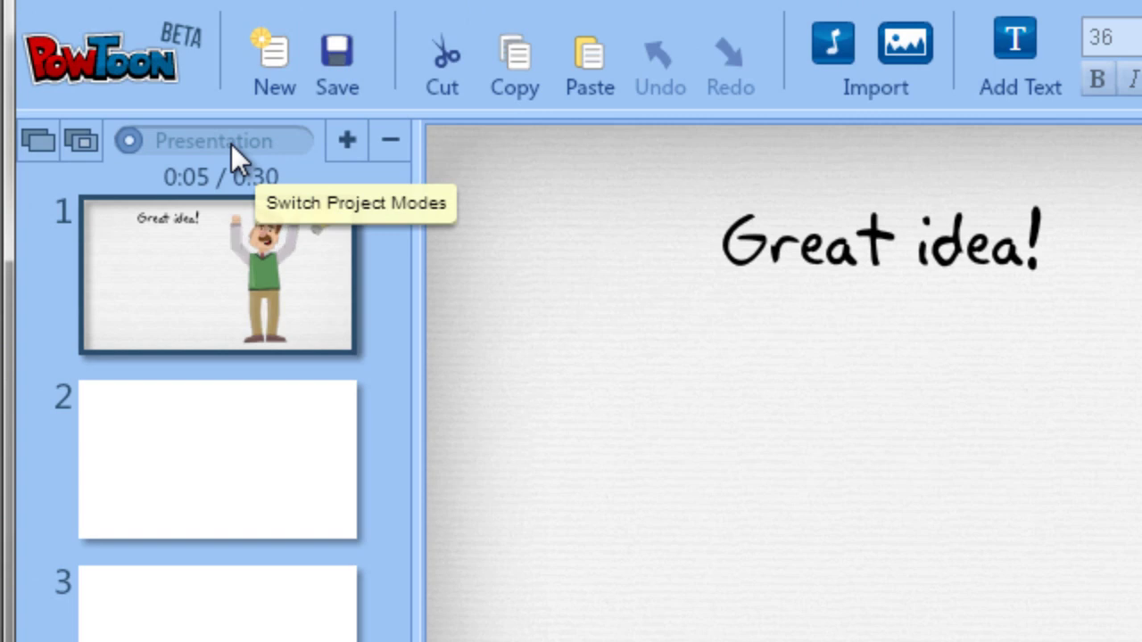
{"action": "left_click", "coordinate": [231, 143]}
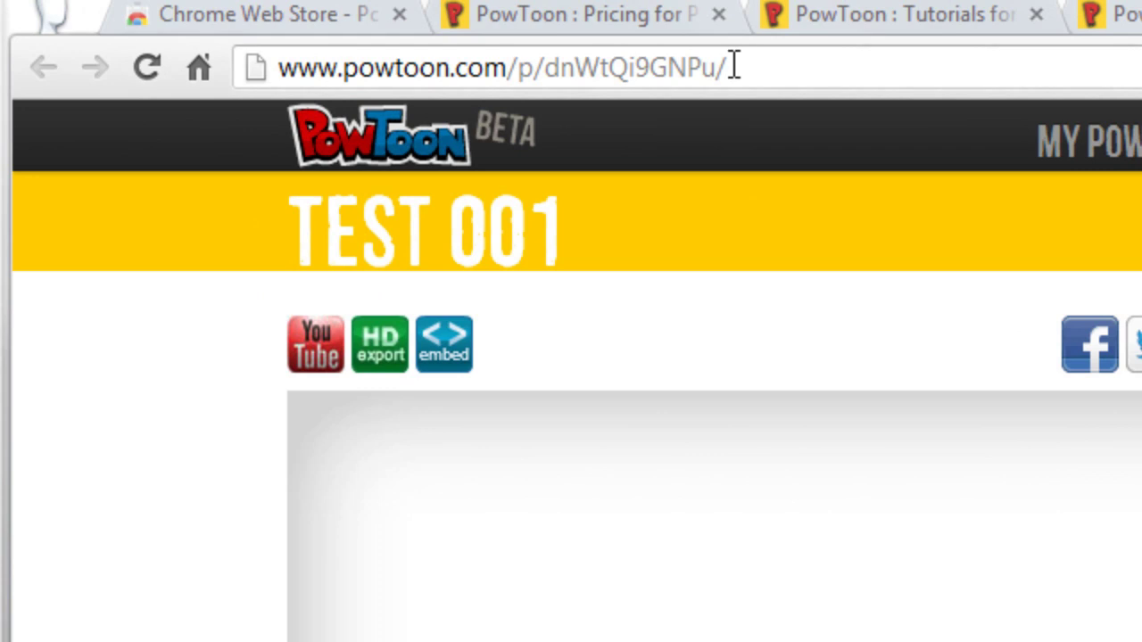
Select the full TEST 001 share page URL in the browser's address bar.
{"action": "left_click", "coordinate": [783, 70]}
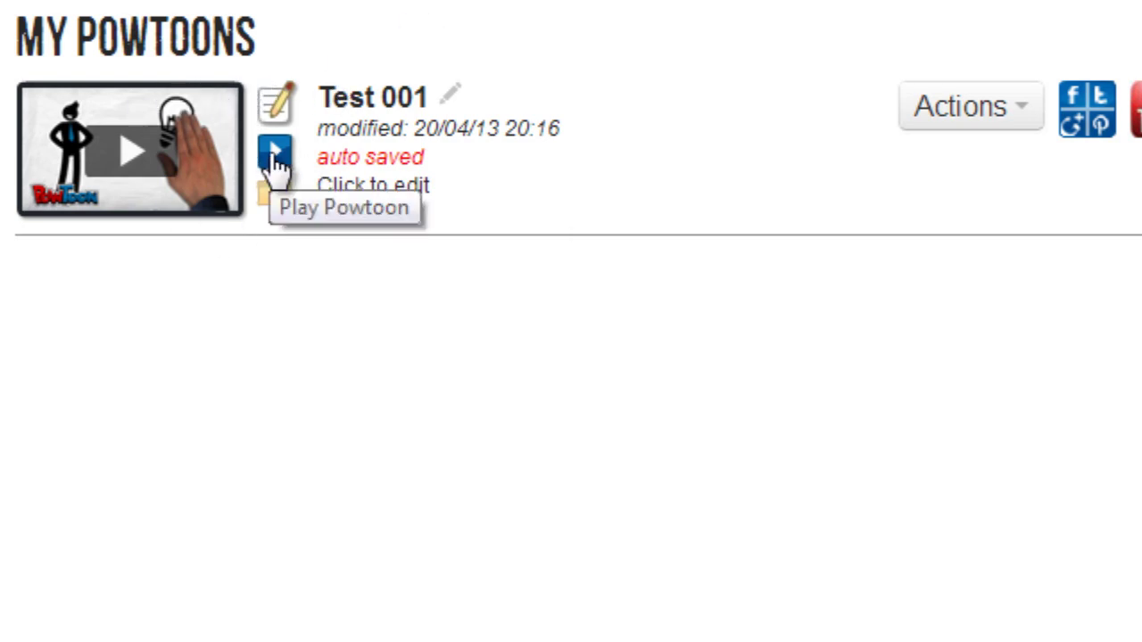
Dismiss the browser context menu and open the Actions list for Test 001.
{"action": "right_click", "coordinate": [275, 161]}
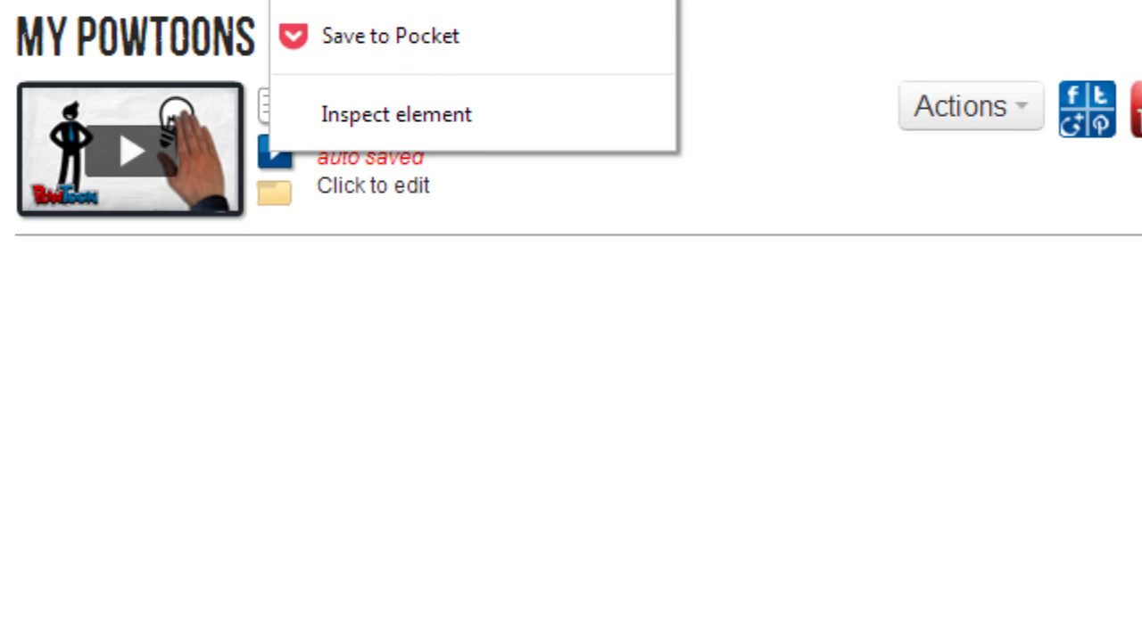
{"action": "key", "text": "Escape"}
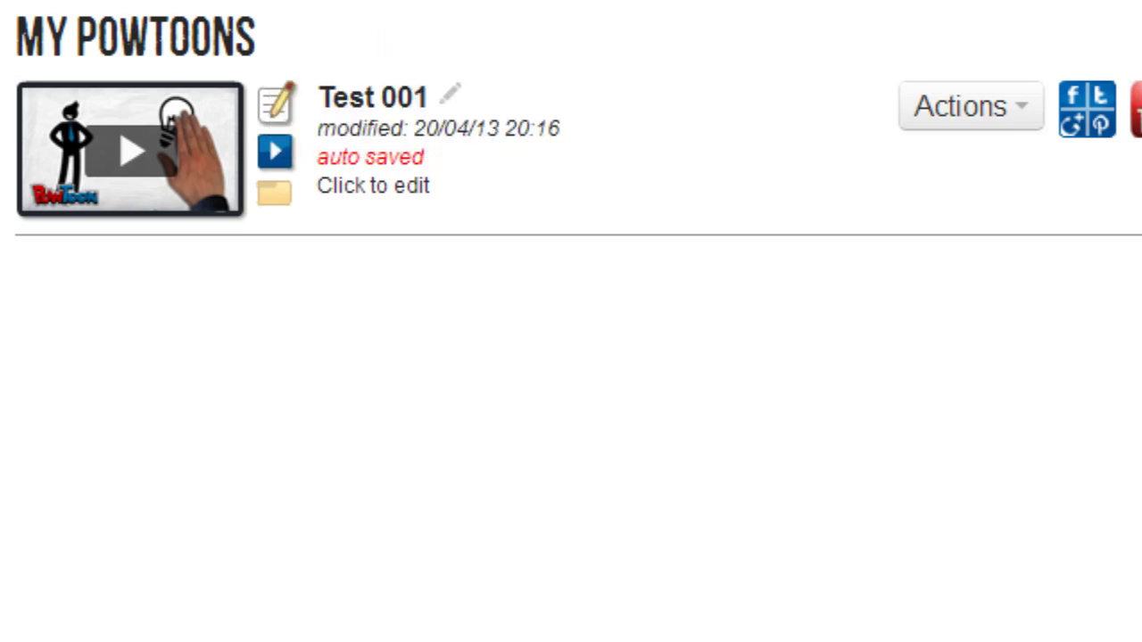
{"action": "left_click", "coordinate": [981, 124]}
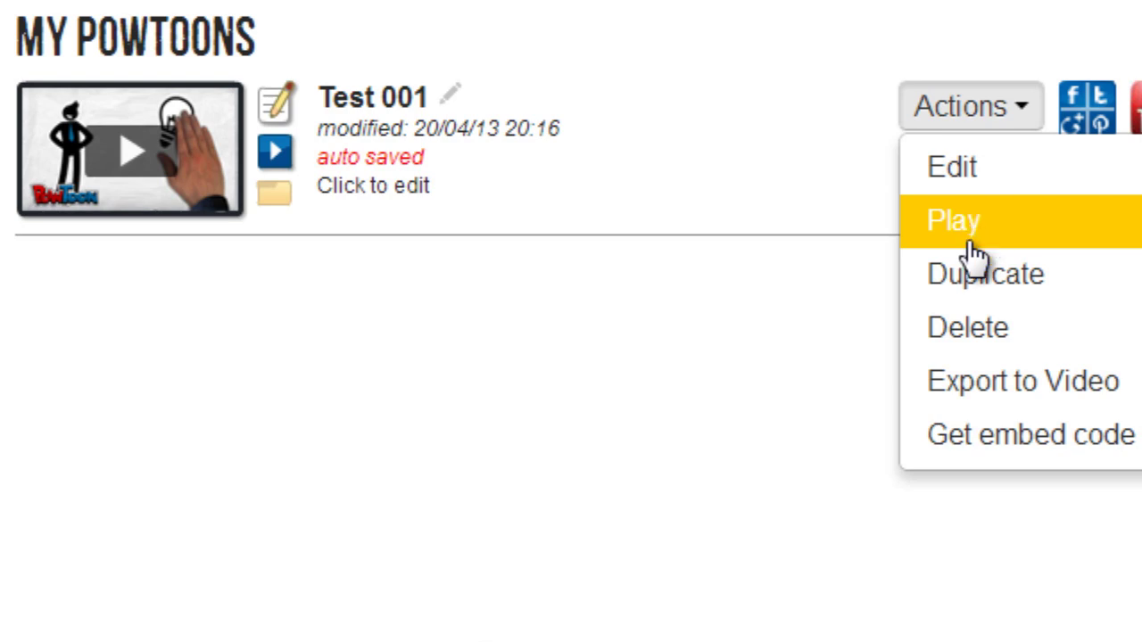
Show Test 001's embed code at 1280 x 761 and select the code for copying.
{"action": "left_click", "coordinate": [999, 442]}
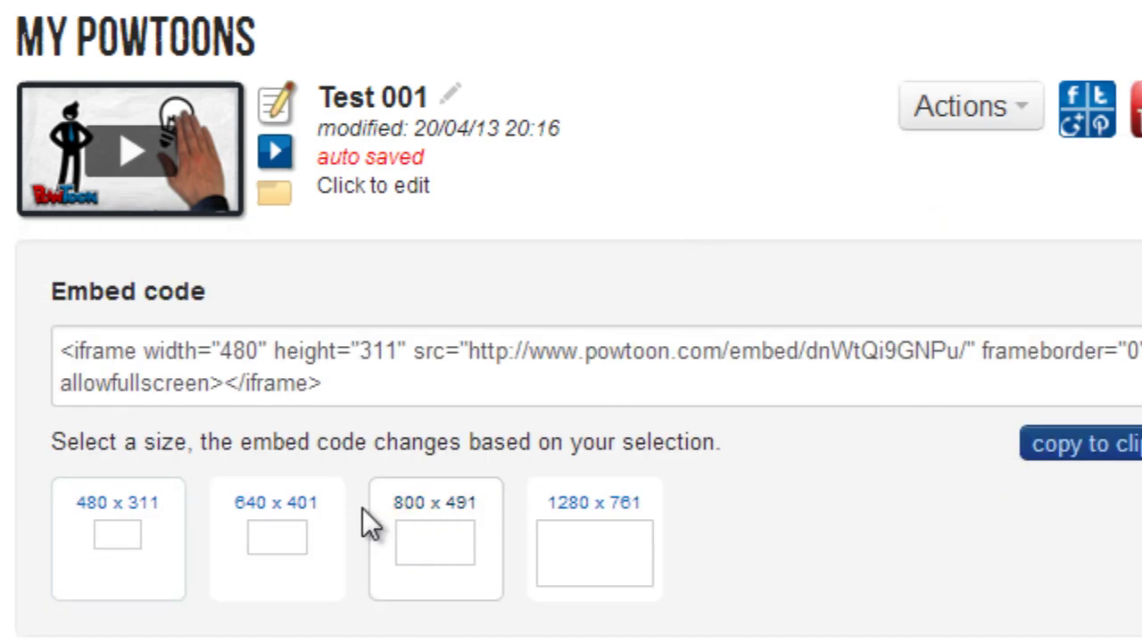
{"action": "left_click", "coordinate": [273, 553]}
{"action": "left_click", "coordinate": [439, 551]}
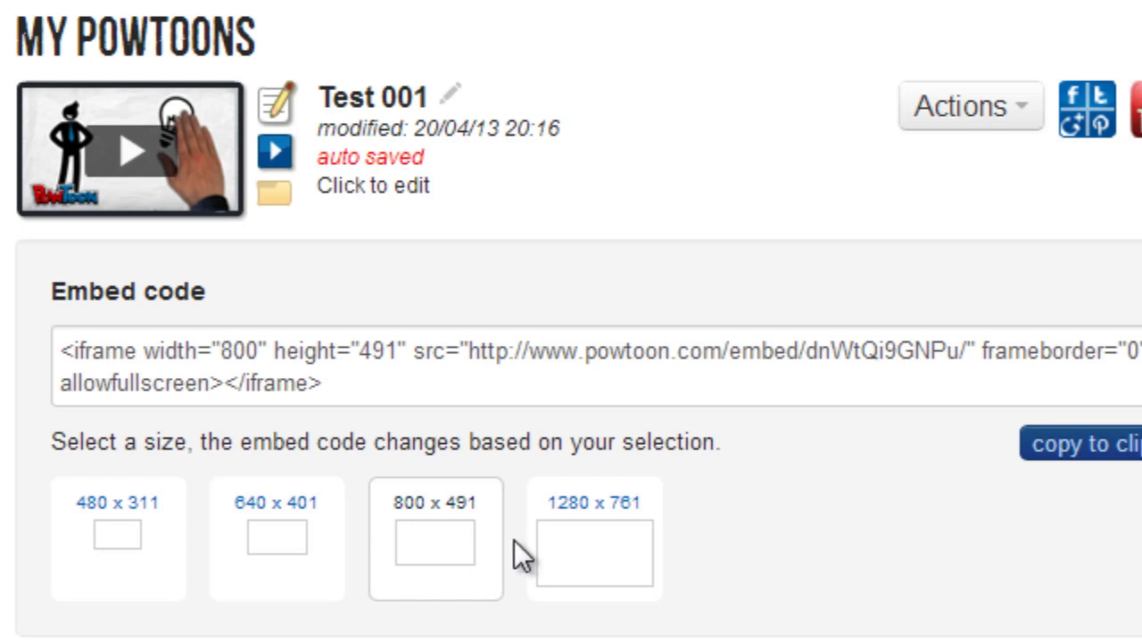
{"action": "left_click", "coordinate": [587, 553]}
{"action": "left_click", "coordinate": [422, 376]}
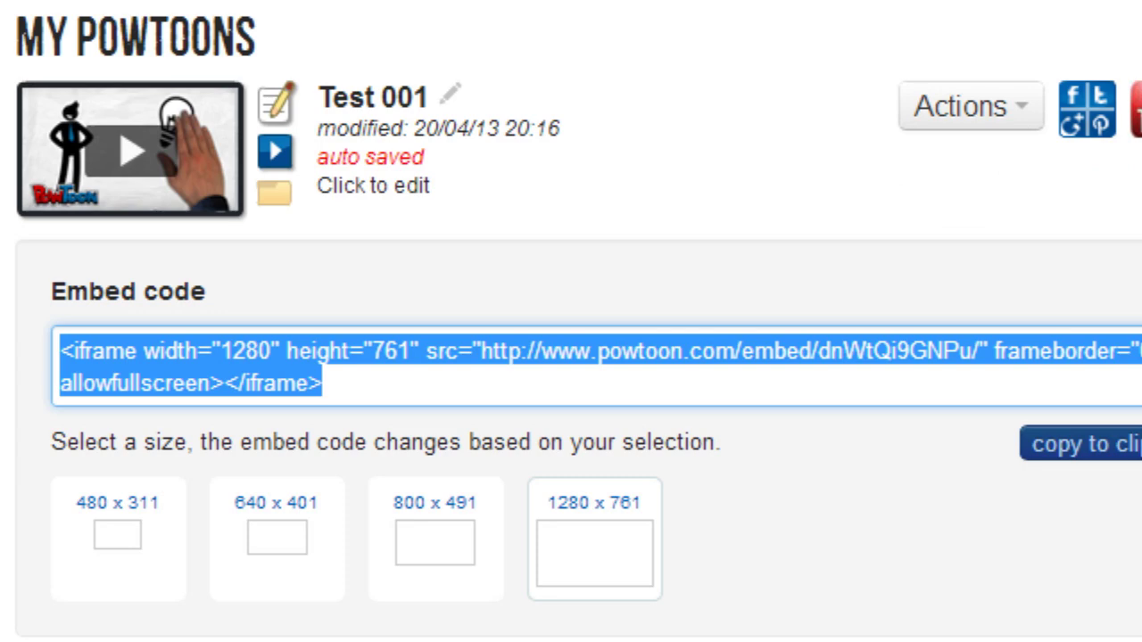
{"action": "left_click", "coordinate": [945, 123]}
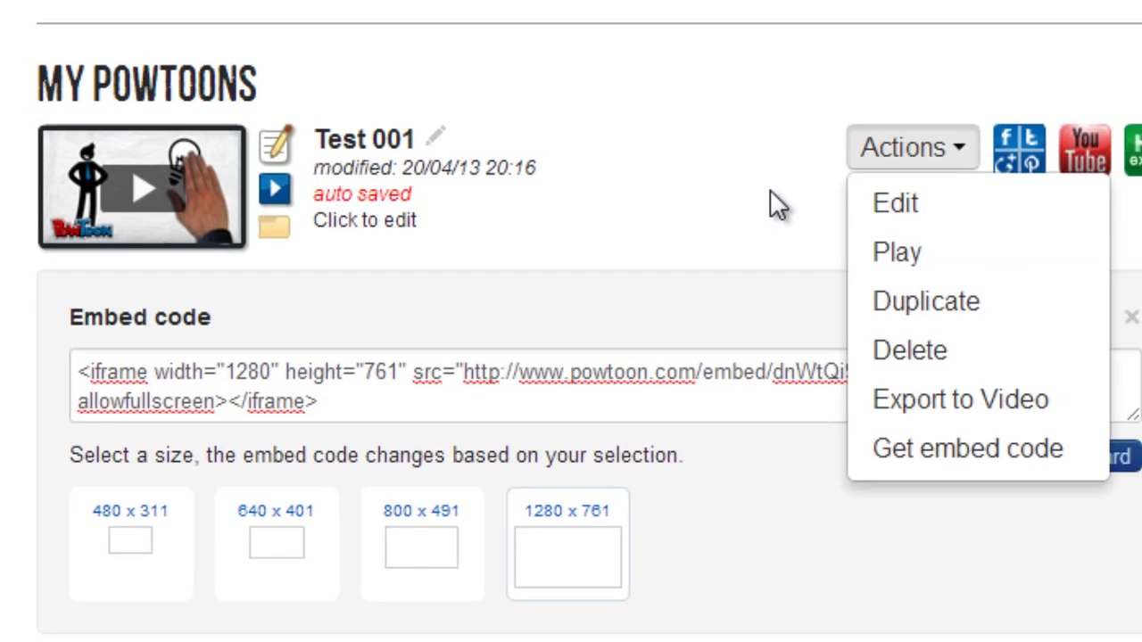
Close the Actions list without choosing Edit, keeping the 1280 x 761 embed code visible.
{"action": "left_click", "coordinate": [753, 309]}
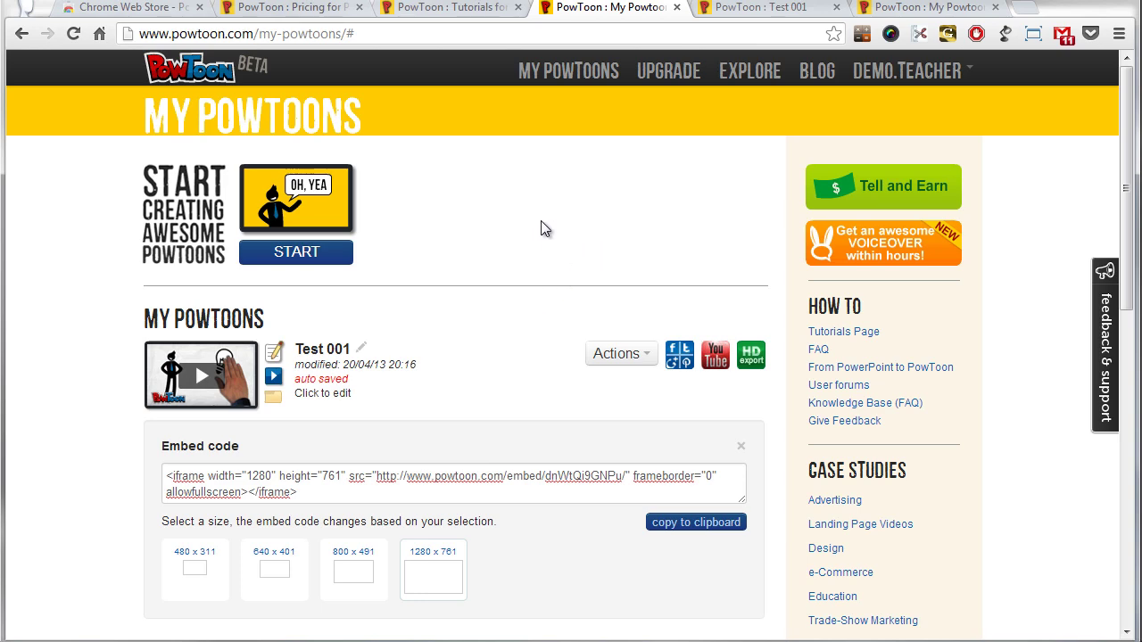
Scroll the PowToon pricing page to the Agency, Professional and Pay Per Use plans.
{"action": "left_click", "coordinate": [298, 7]}
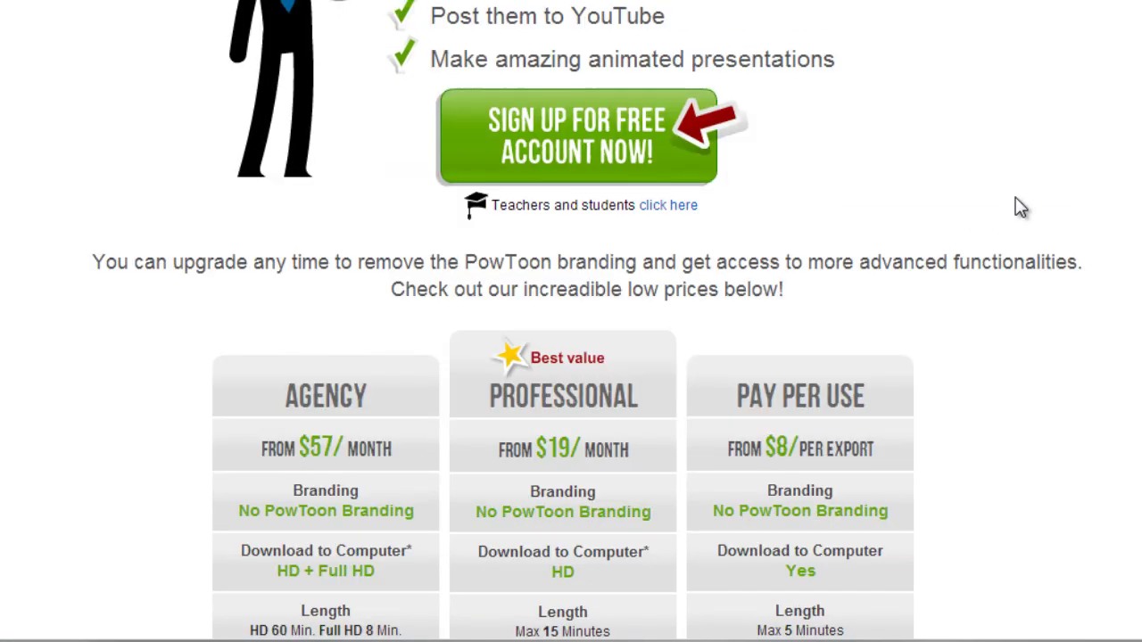
{"action": "scroll", "coordinate": [1017, 204], "scroll_direction": "down", "scroll_amount": 3}
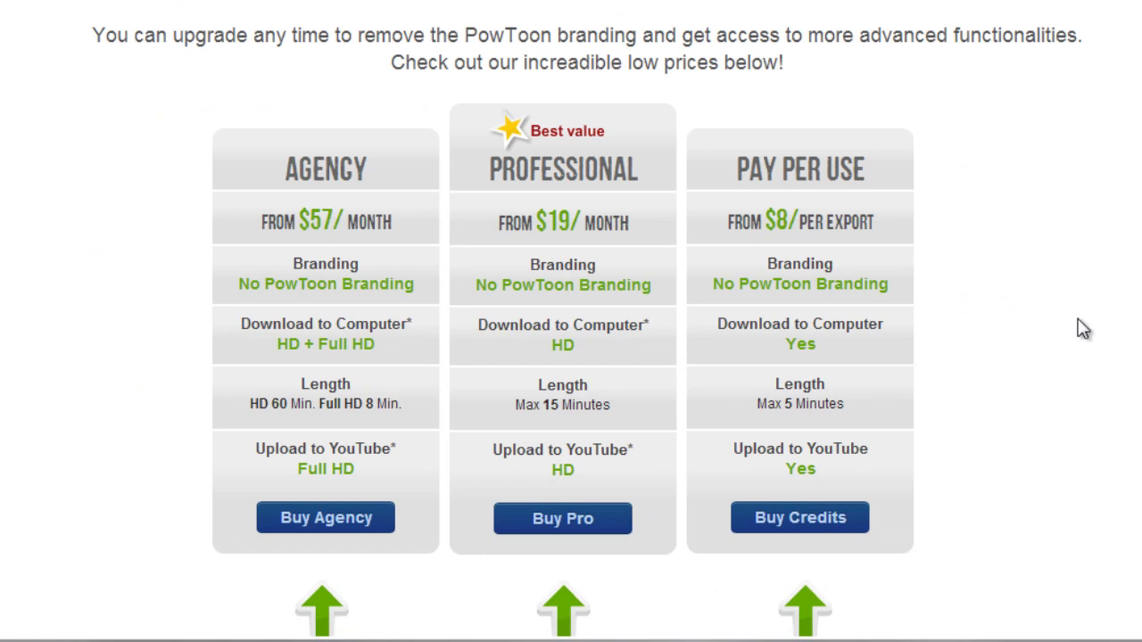